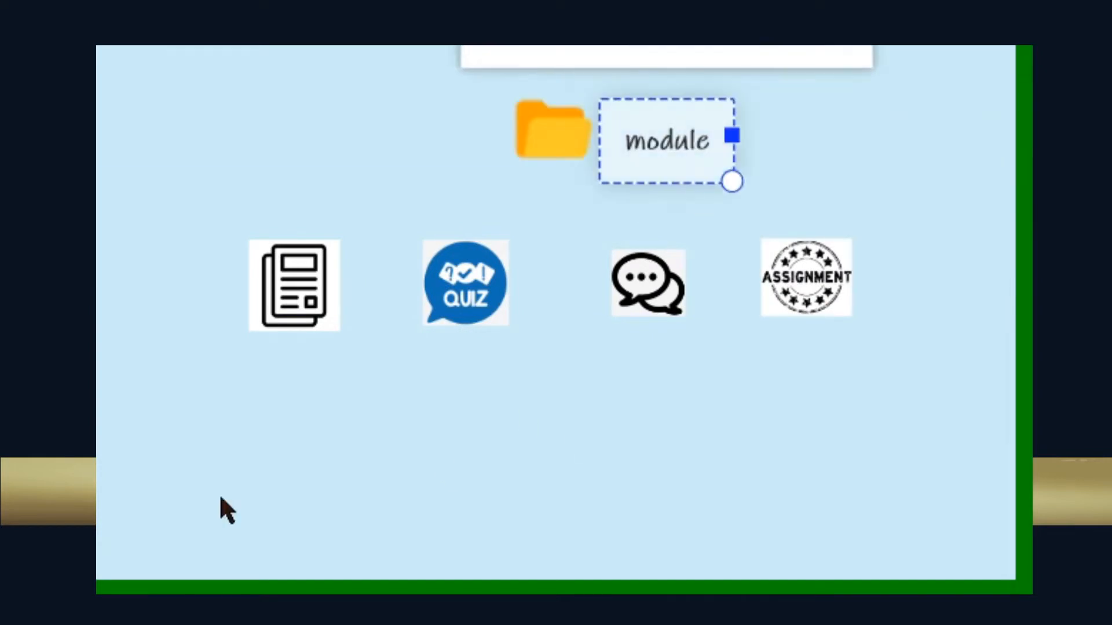
Complete the module diagram with a submodule folder and connector lines to the document, quiz, discussion and assignment icons
{"action": "left_click", "coordinate": [220, 509]}
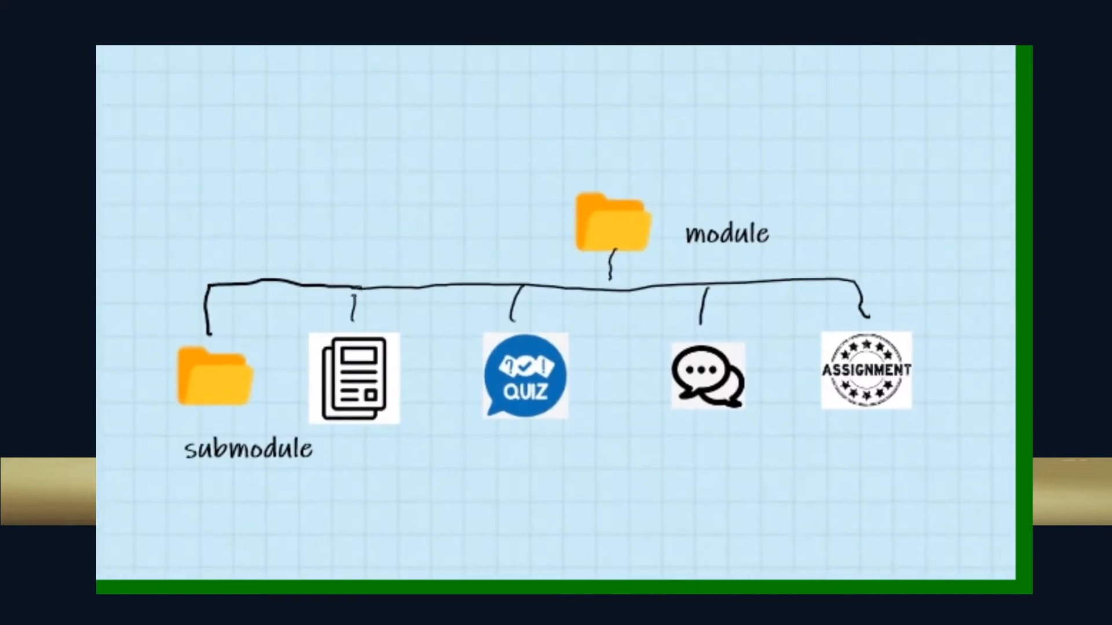
{"action": "left_click_drag", "start_coordinate": [593, 306], "coordinate": [644, 104]}
{"action": "left_click", "coordinate": [121, 398]}
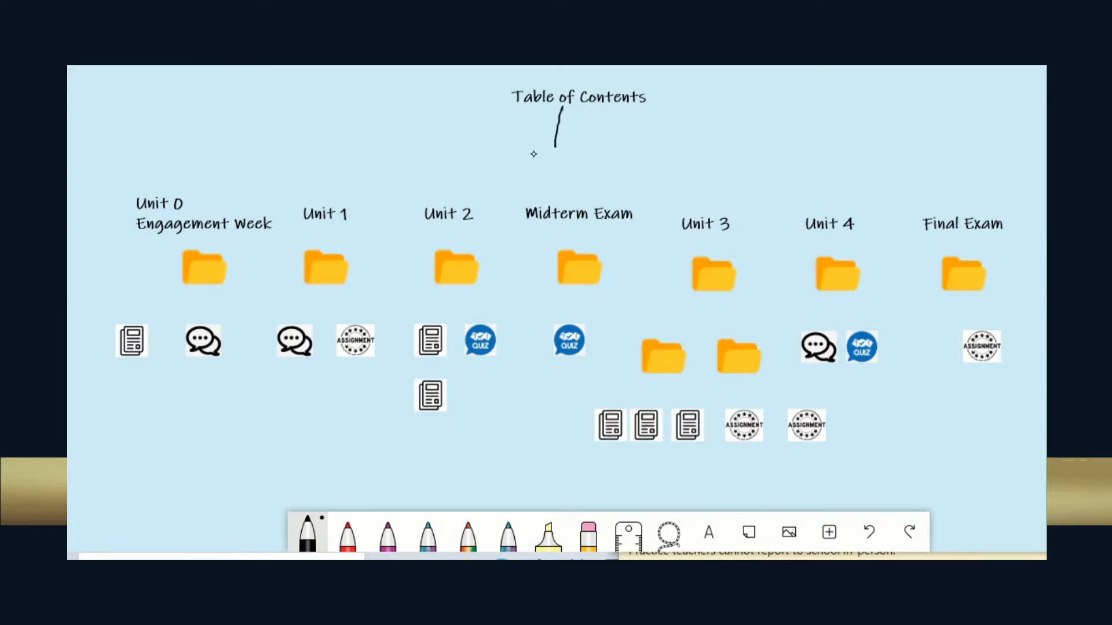
Draw connector lines from Table of Contents to Unit 0, Unit 1, Unit 2 and Midterm Exam, and from each folder to its content icons
{"action": "mouse_move", "coordinate": [555, 148]}
{"action": "left_mouse_down"}
{"action": "mouse_move", "coordinate": [283, 157]}
{"action": "mouse_move", "coordinate": [214, 203]}
{"action": "left_mouse_up"}
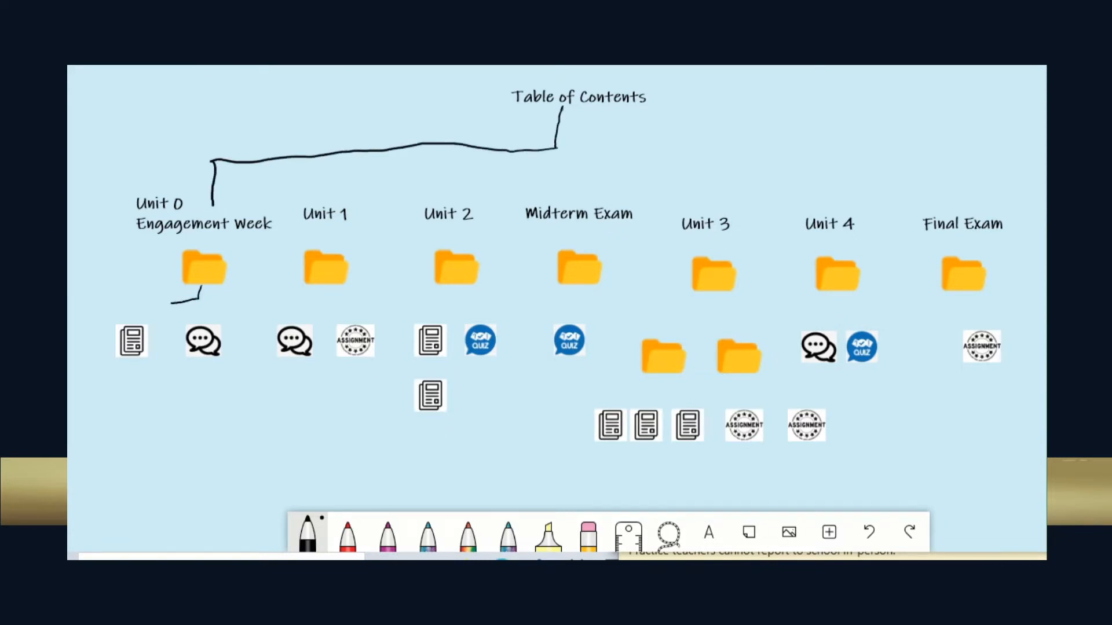
{"action": "mouse_move", "coordinate": [172, 302]}
{"action": "left_mouse_down"}
{"action": "mouse_move", "coordinate": [135, 315]}
{"action": "mouse_move", "coordinate": [219, 319]}
{"action": "left_mouse_up"}
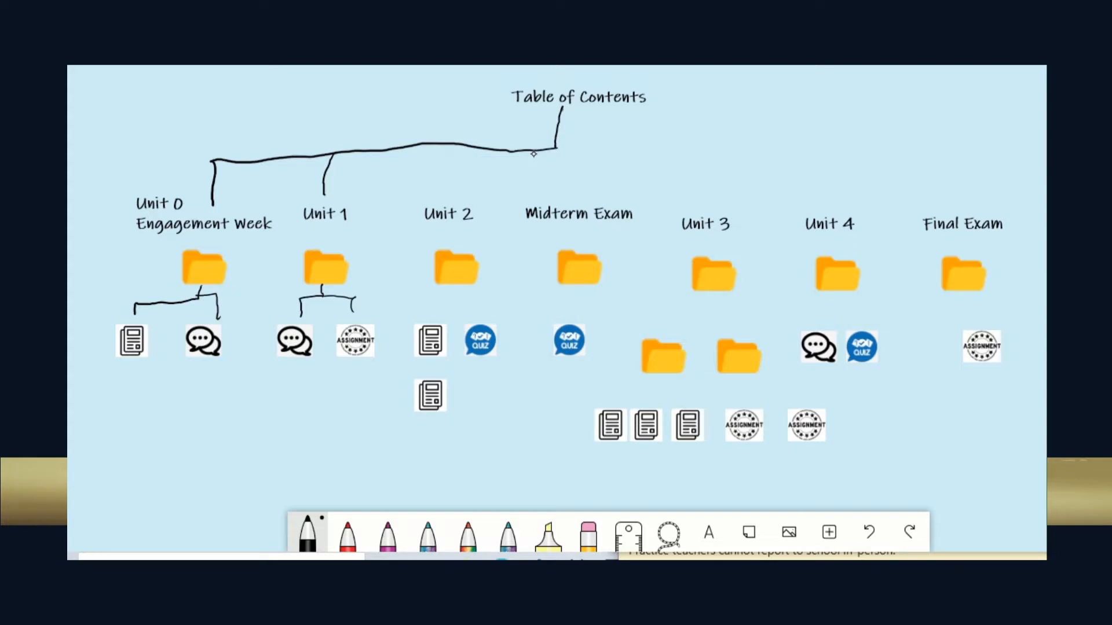
{"action": "left_click_drag", "start_coordinate": [448, 145], "coordinate": [446, 186]}
{"action": "mouse_move", "coordinate": [454, 289]}
{"action": "left_mouse_down"}
{"action": "mouse_move", "coordinate": [431, 301]}
{"action": "mouse_move", "coordinate": [404, 347]}
{"action": "mouse_move", "coordinate": [426, 397]}
{"action": "mouse_move", "coordinate": [477, 318]}
{"action": "left_mouse_up"}
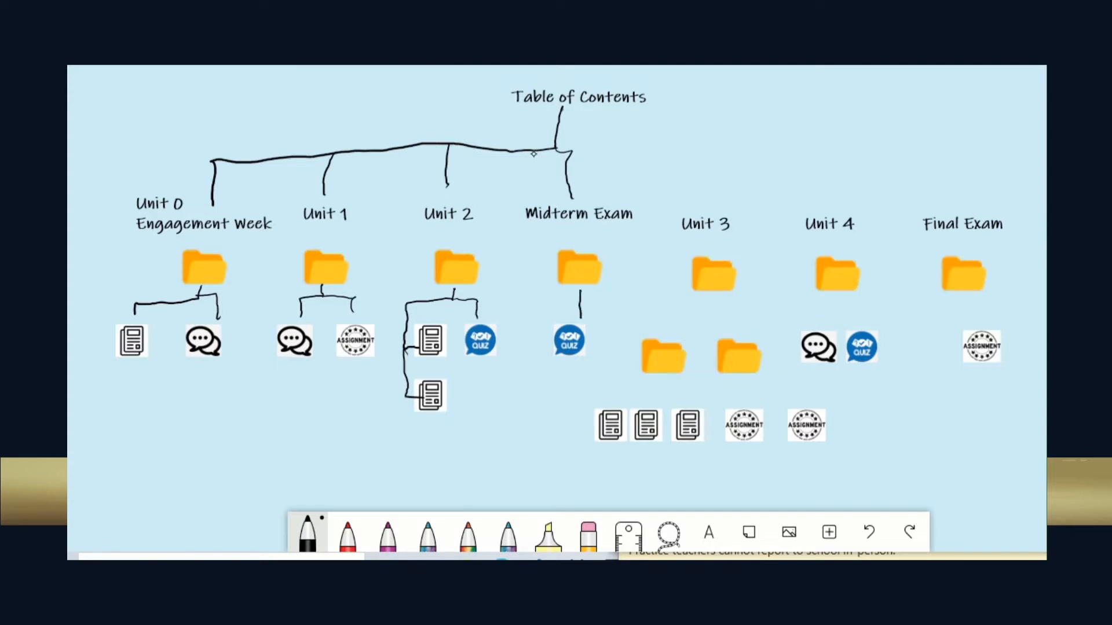
Extend the connector lines to Unit 3 with its two subfolders and their items, Unit 4 with its icons, and Final Exam
{"action": "left_click_drag", "start_coordinate": [559, 151], "coordinate": [713, 158]}
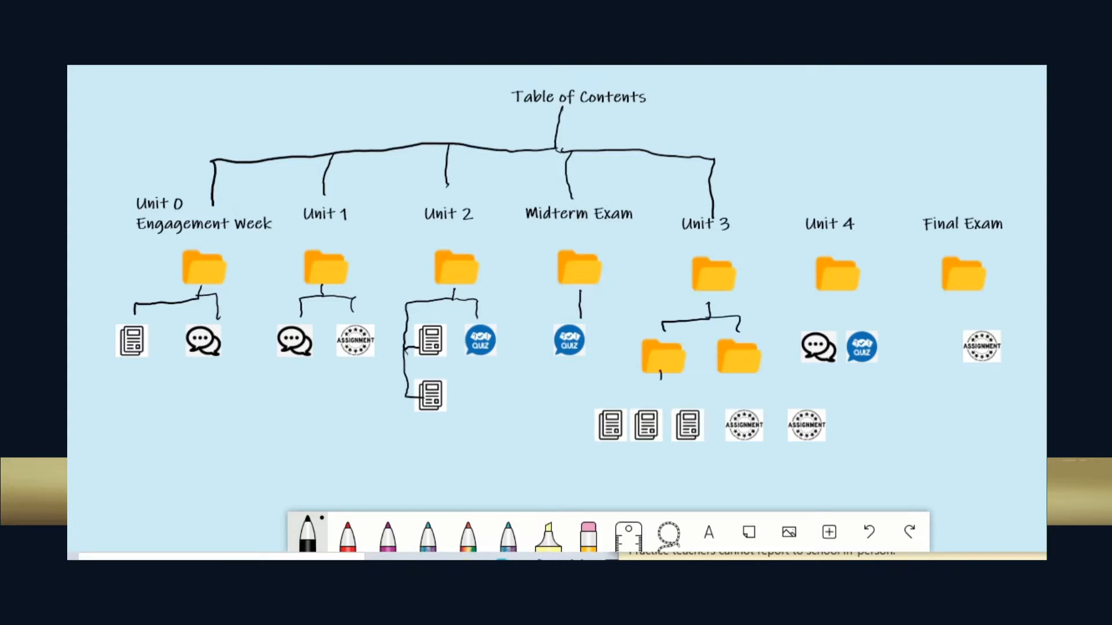
{"action": "mouse_move", "coordinate": [661, 380]}
{"action": "left_mouse_down"}
{"action": "mouse_move", "coordinate": [614, 388]}
{"action": "mouse_move", "coordinate": [688, 399]}
{"action": "mouse_move", "coordinate": [788, 386]}
{"action": "left_mouse_up"}
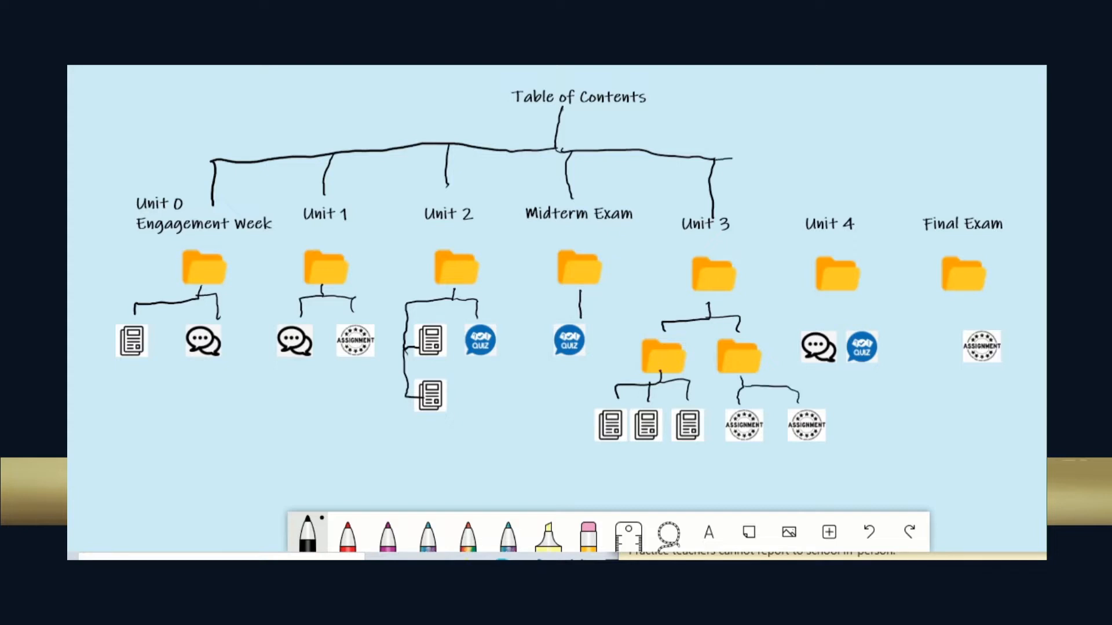
{"action": "mouse_move", "coordinate": [731, 158]}
{"action": "left_mouse_down"}
{"action": "mouse_move", "coordinate": [814, 159]}
{"action": "mouse_move", "coordinate": [833, 210]}
{"action": "left_mouse_up"}
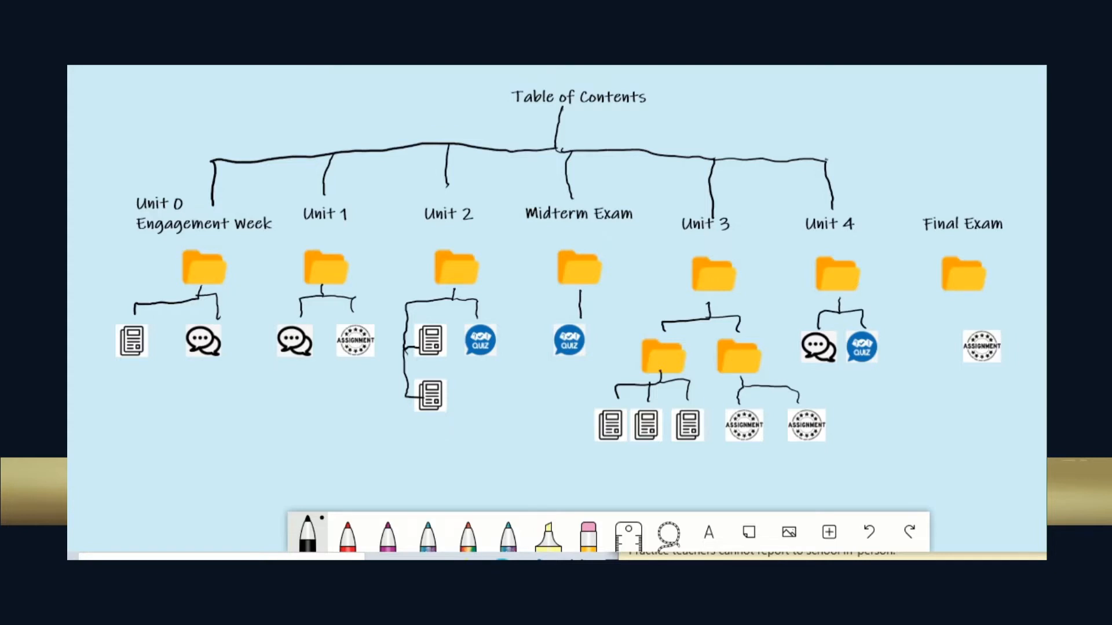
{"action": "left_click_drag", "start_coordinate": [827, 159], "coordinate": [935, 161]}
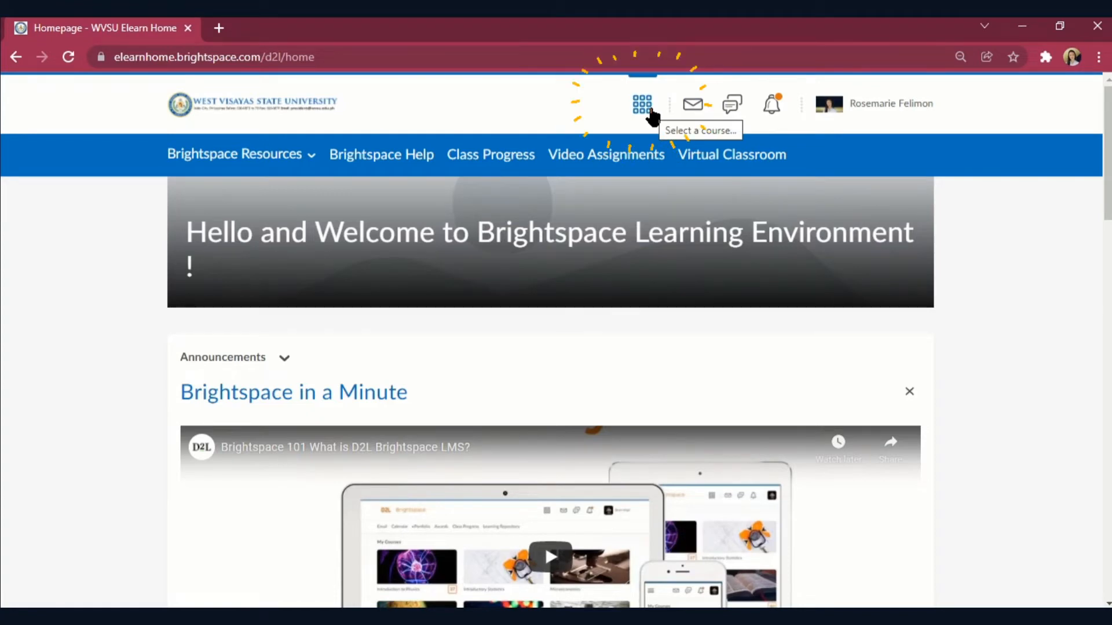
Switch to Brightspace and open the table of contents of the instructor's own LMS demo course, dismissing the Get Started window
{"action": "left_click", "coordinate": [649, 111]}
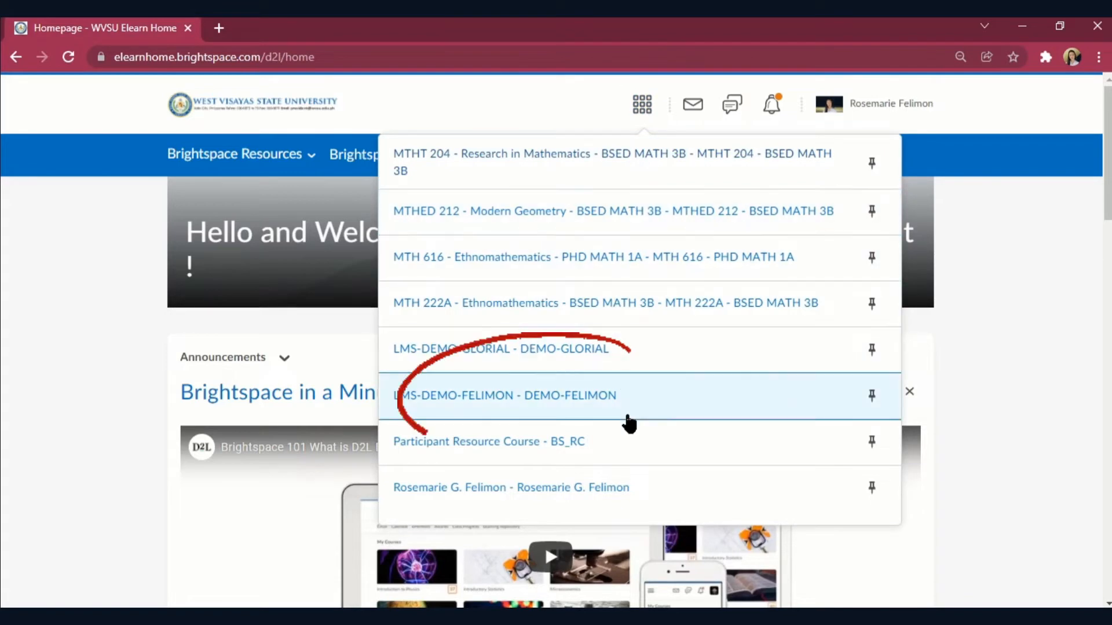
{"action": "left_click", "coordinate": [627, 414]}
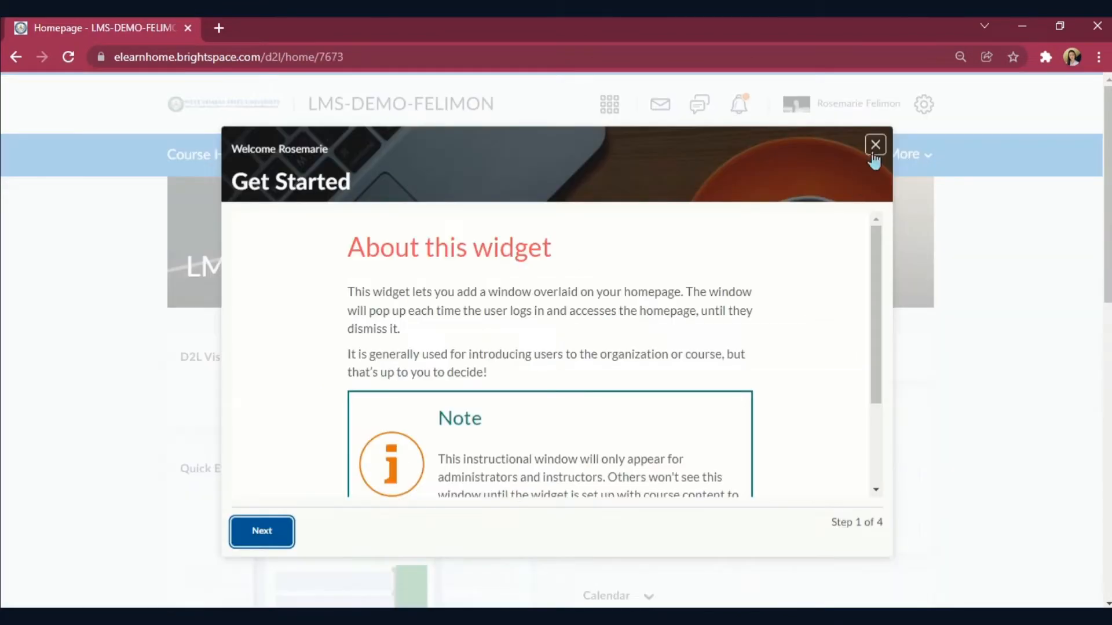
{"action": "left_click", "coordinate": [875, 146]}
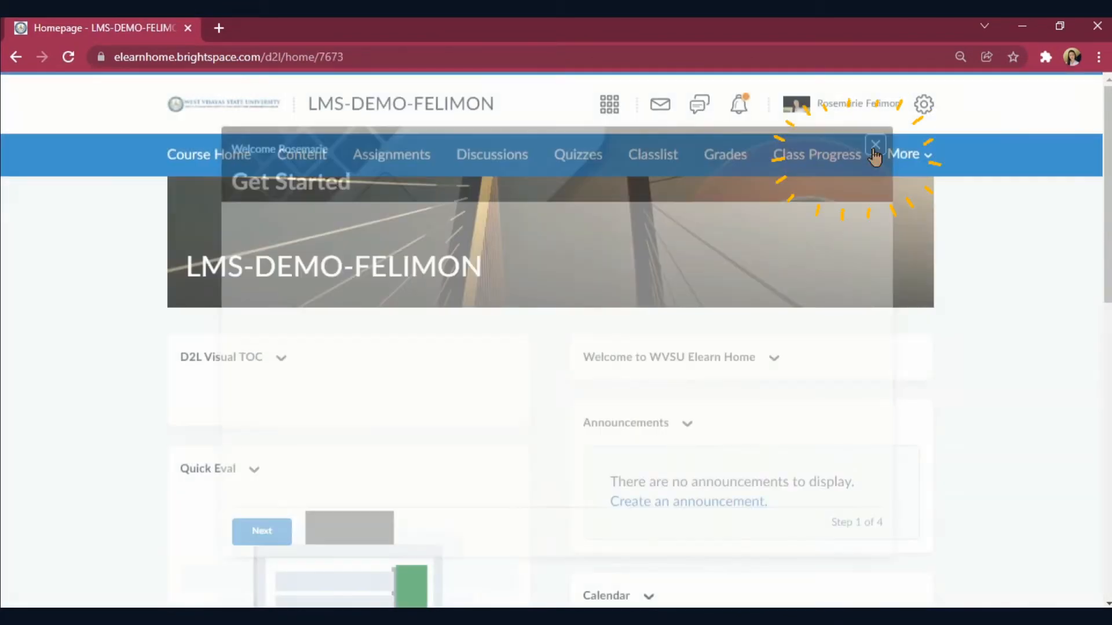
{"action": "left_click", "coordinate": [314, 161]}
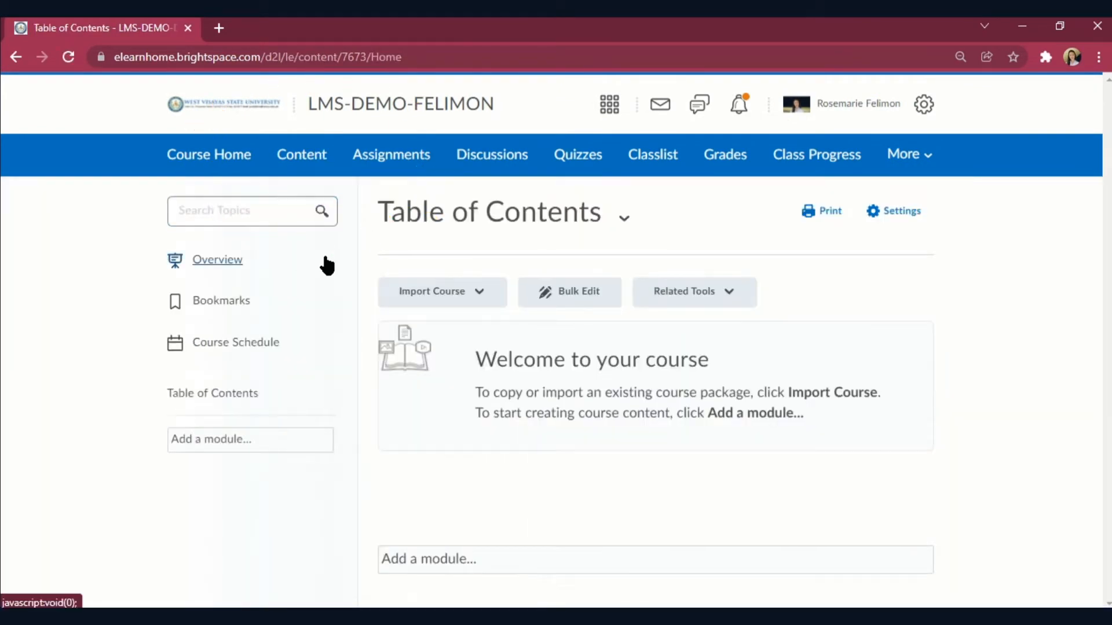
{"action": "left_click", "coordinate": [247, 403]}
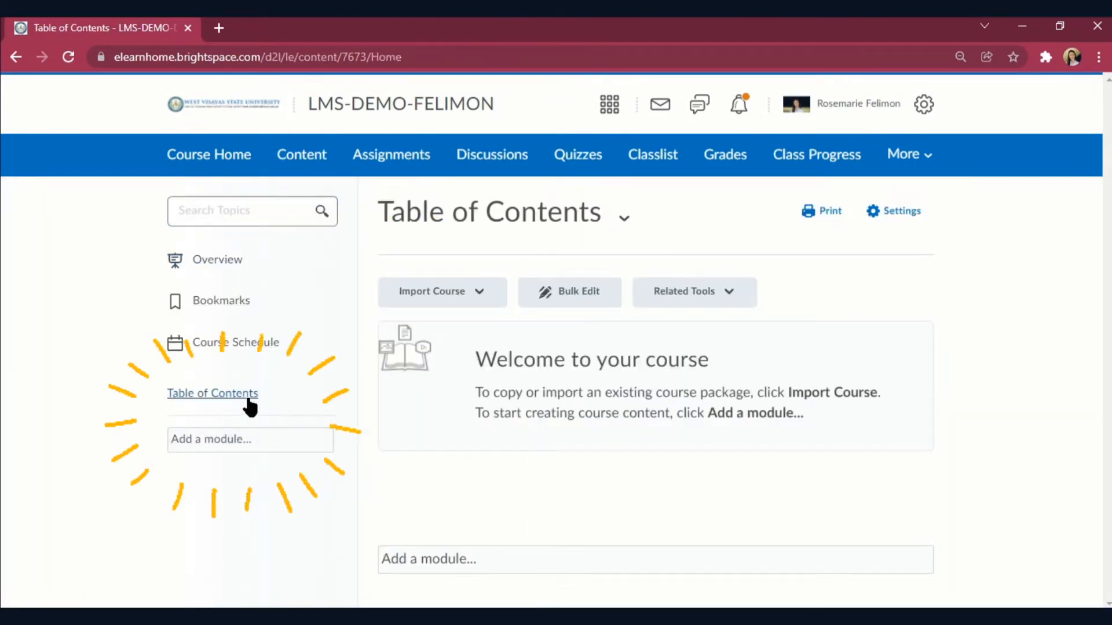
Add modules named Unit 0, Unit 1 and Unit 2 to the course's table of contents
{"action": "left_click", "coordinate": [245, 440]}
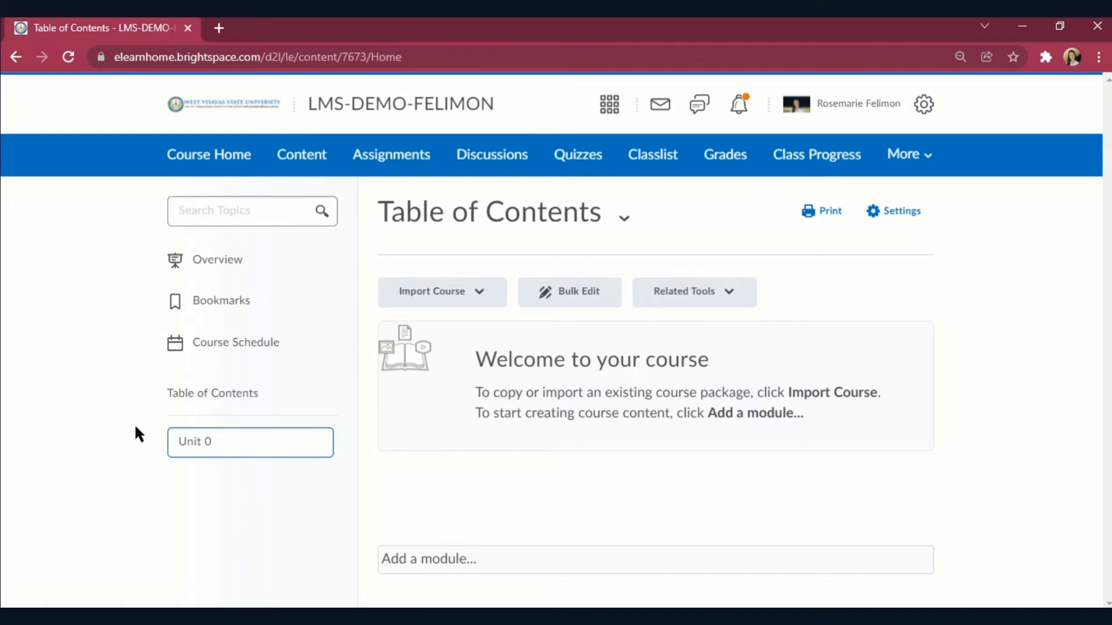
{"action": "key", "text": "Return"}
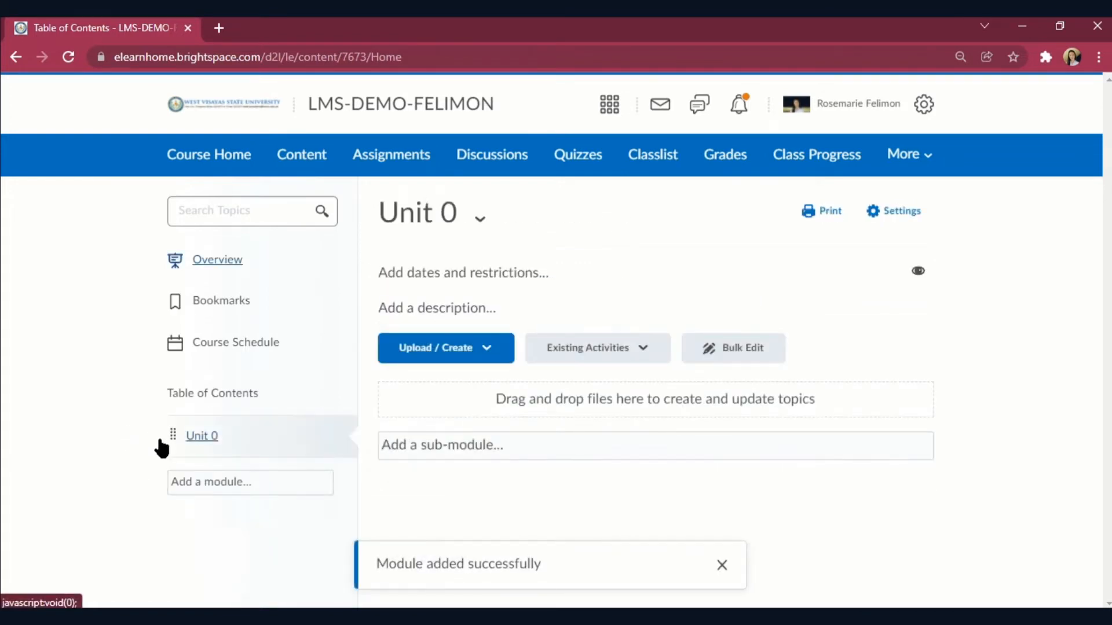
{"action": "left_click", "coordinate": [187, 492]}
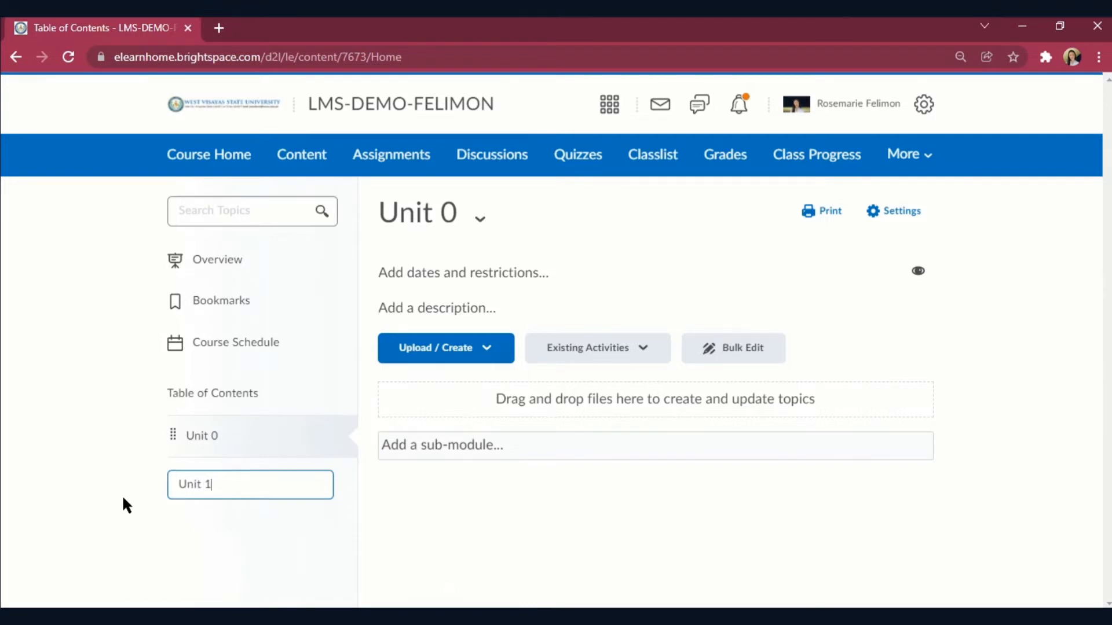
{"action": "key", "text": "Return"}
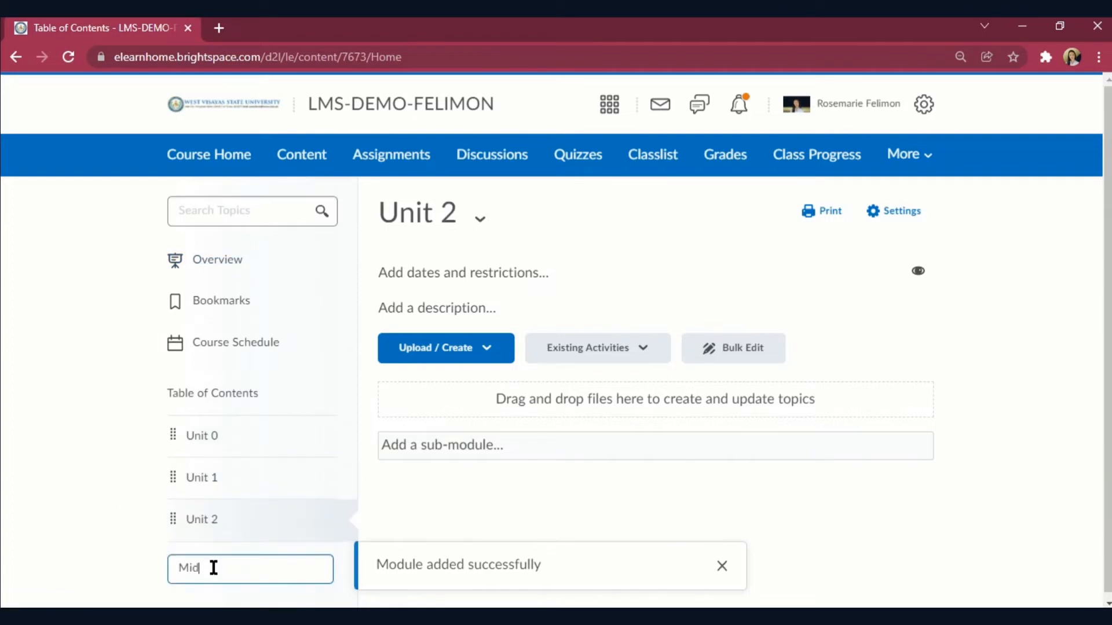
Add modules named Midterm Exam and Unit 3 below Unit 2 in the table of contents
{"action": "type", "text": "term Exa"}
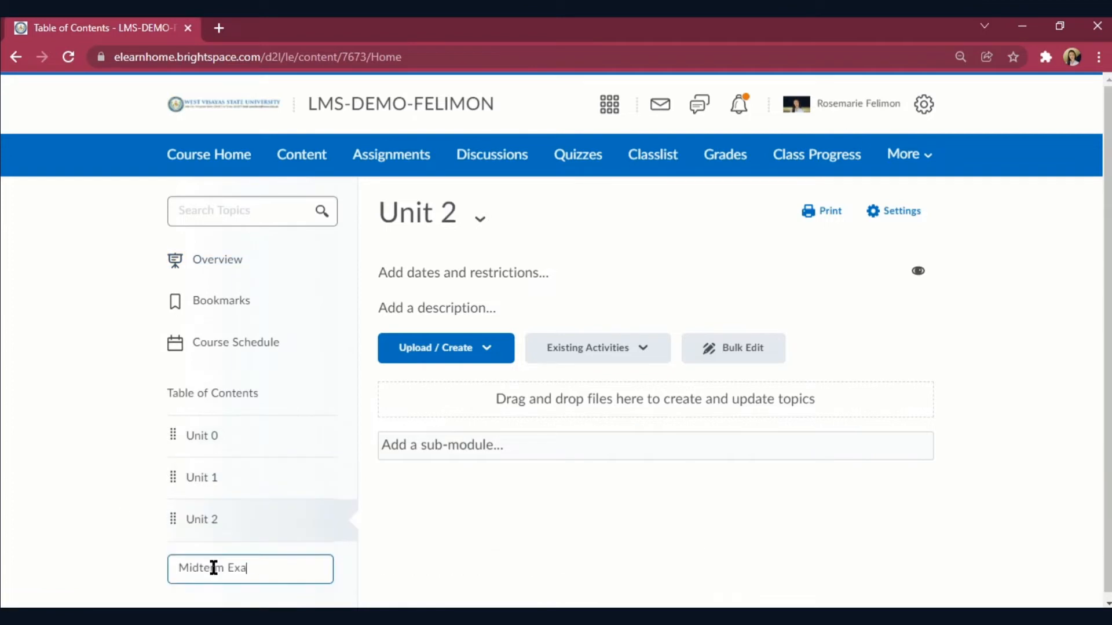
{"action": "type", "text": "m"}
{"action": "key", "text": "Return"}
{"action": "scroll", "coordinate": [107, 447], "scroll_direction": "down", "scroll_amount": 1}
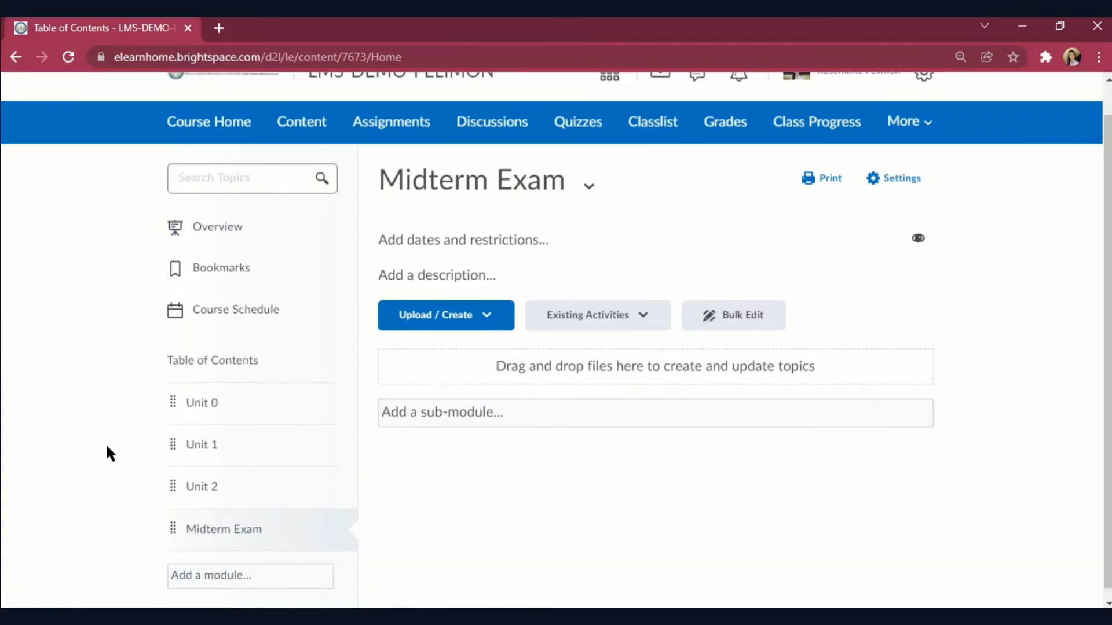
{"action": "left_click", "coordinate": [197, 566]}
{"action": "type", "text": "Unit 3"}
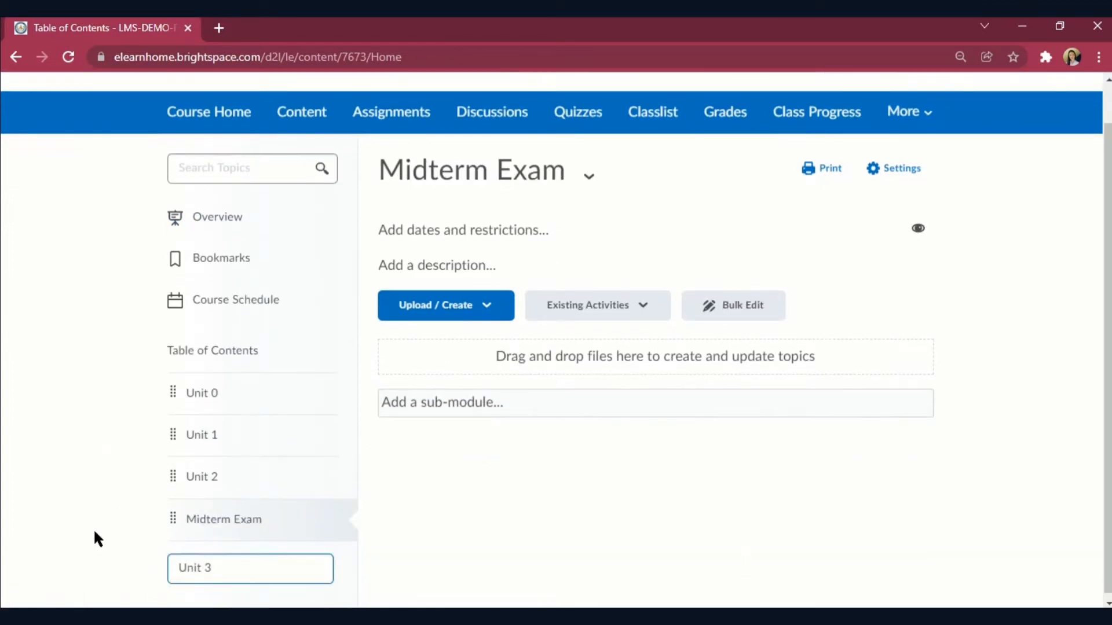
{"action": "key", "text": "Return"}
Add modules named Unit 4 and Final Exam at the end of the table of contents
{"action": "left_click", "coordinate": [199, 568]}
{"action": "type", "text": "Unit 4"}
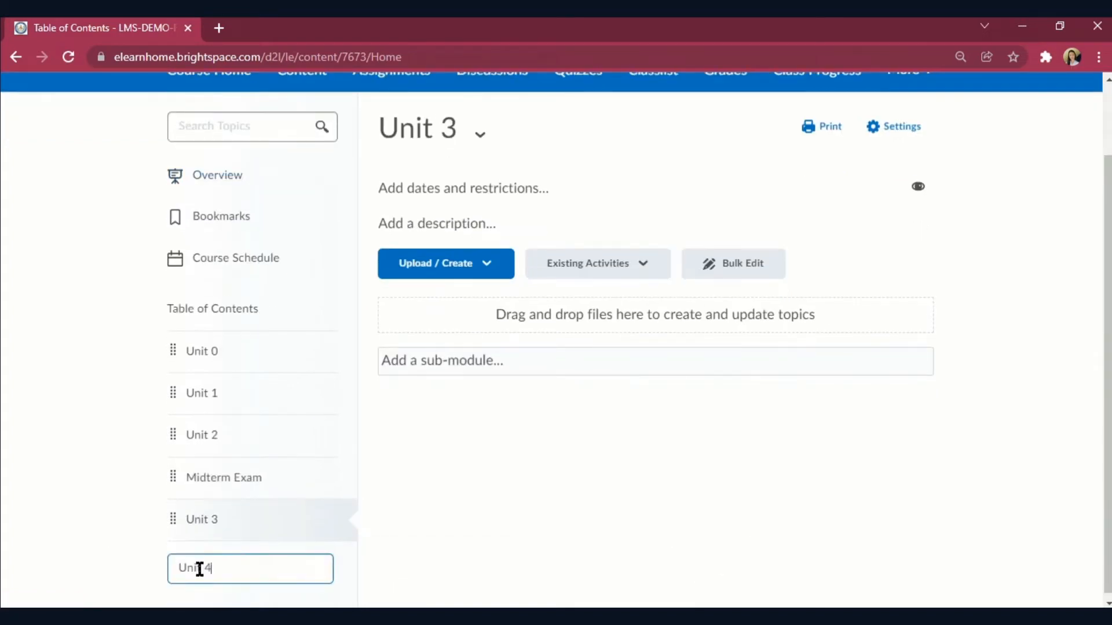
{"action": "key", "text": "Return"}
{"action": "left_click", "coordinate": [210, 565]}
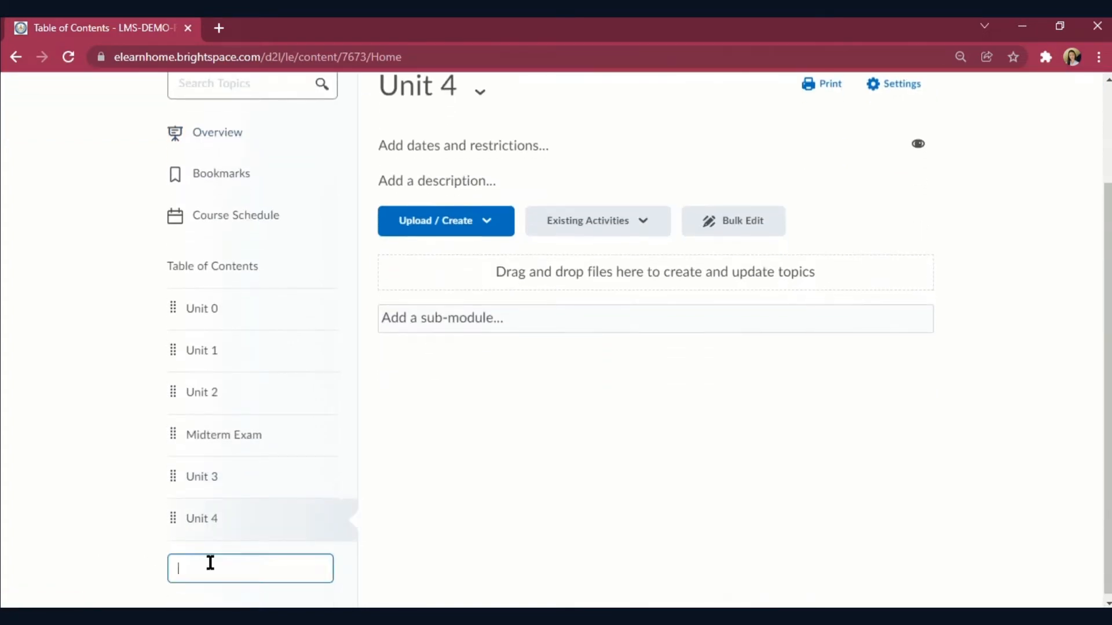
{"action": "type", "text": "U"}
{"action": "key", "text": "BackSpace"}
{"action": "type", "text": "Final Exam"}
{"action": "key", "text": "Return"}
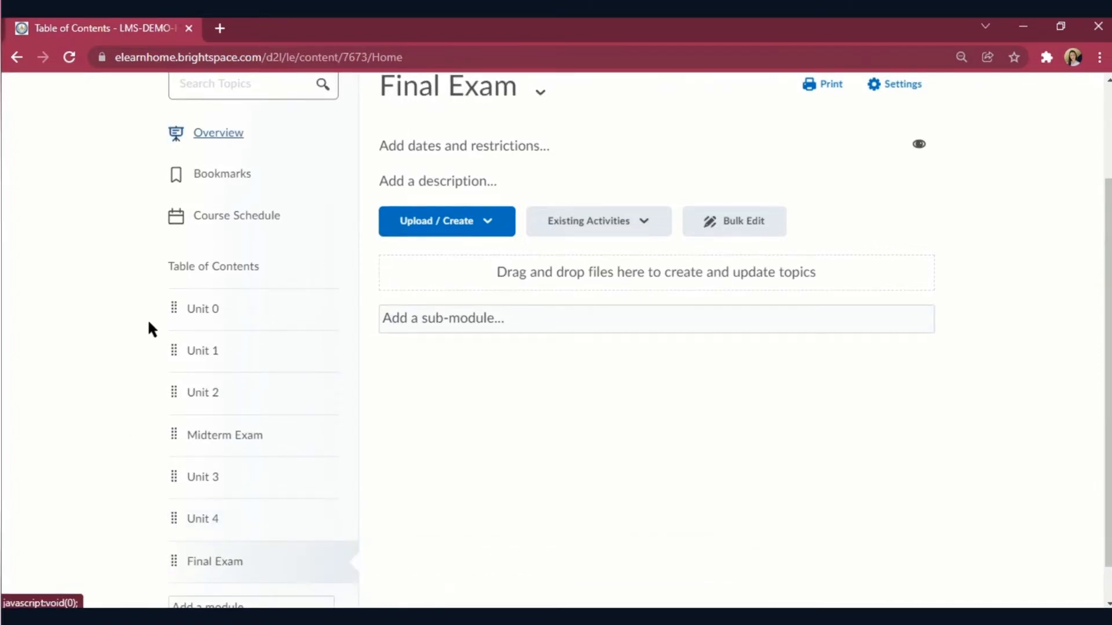
Upload the PDF Course Outline in Modern Geometry 2022 from the computer's Documents > 2022 folder into the Unit 0 module
{"action": "left_click", "coordinate": [196, 310]}
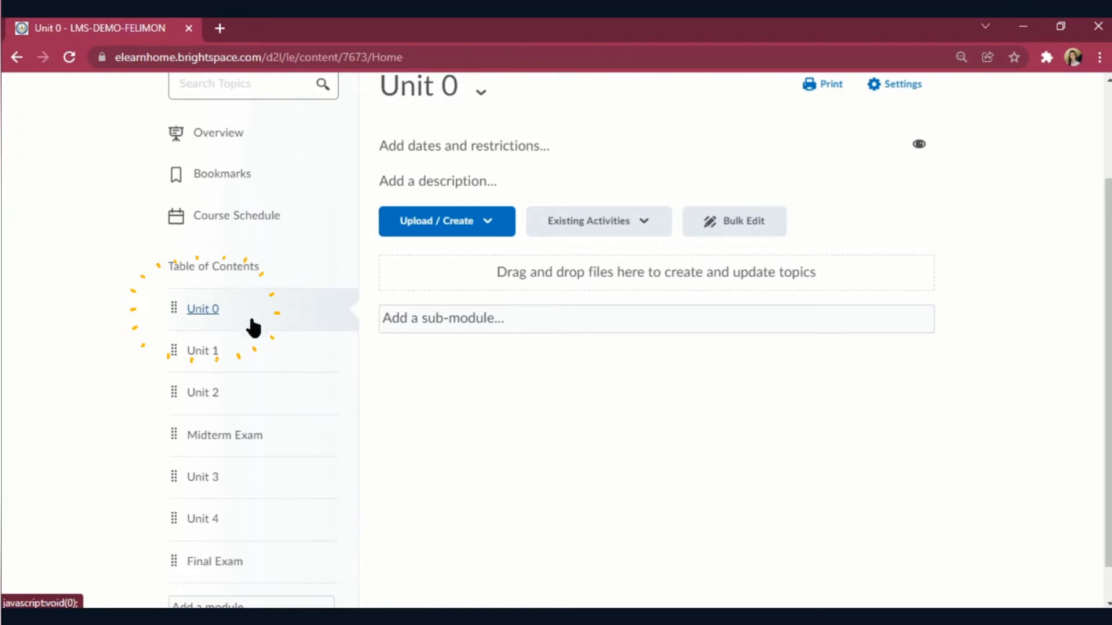
{"action": "left_click", "coordinate": [448, 229]}
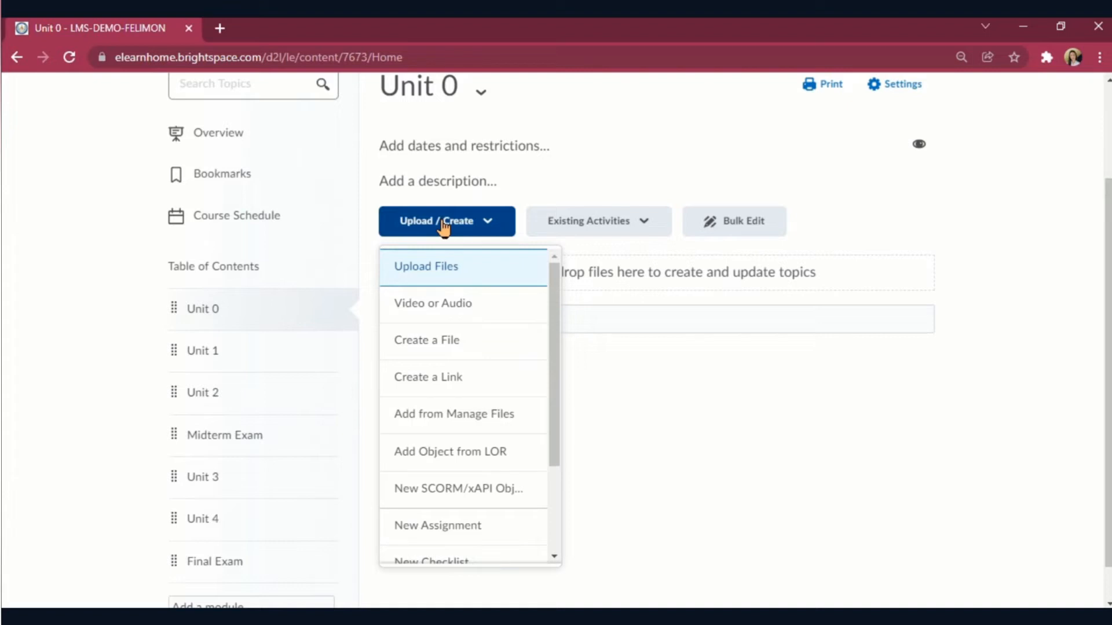
{"action": "left_click", "coordinate": [442, 280]}
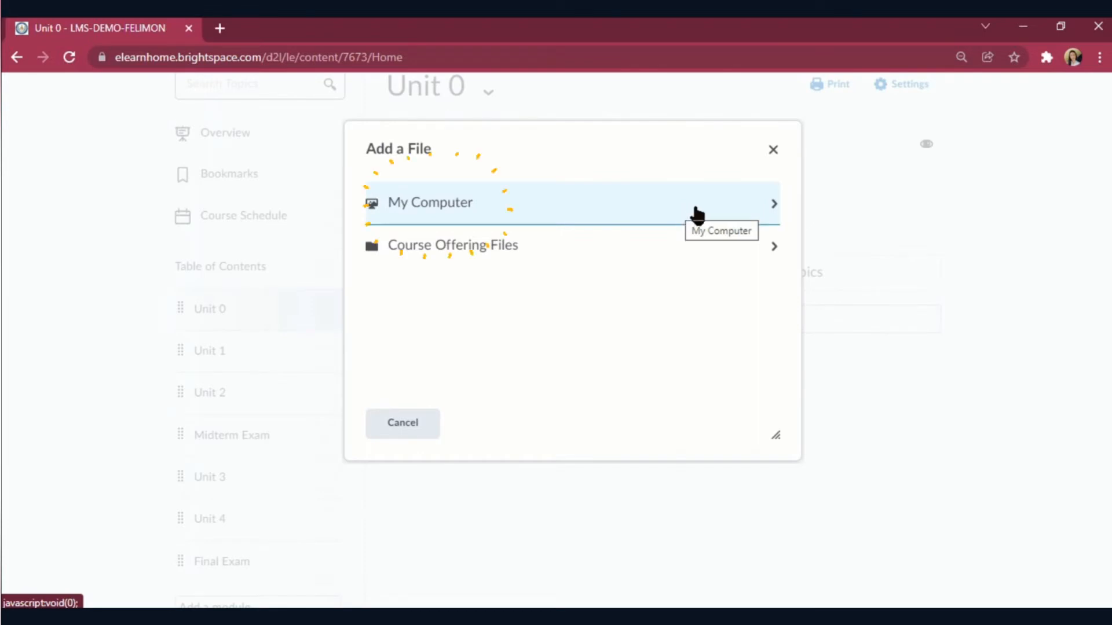
{"action": "left_click", "coordinate": [766, 213]}
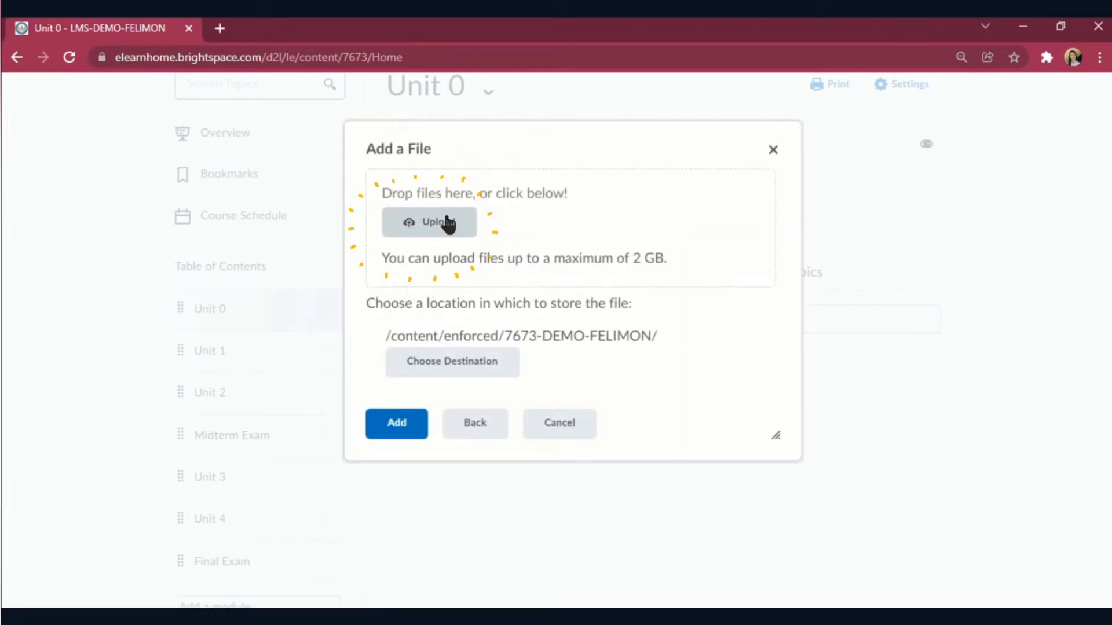
{"action": "left_click", "coordinate": [450, 217]}
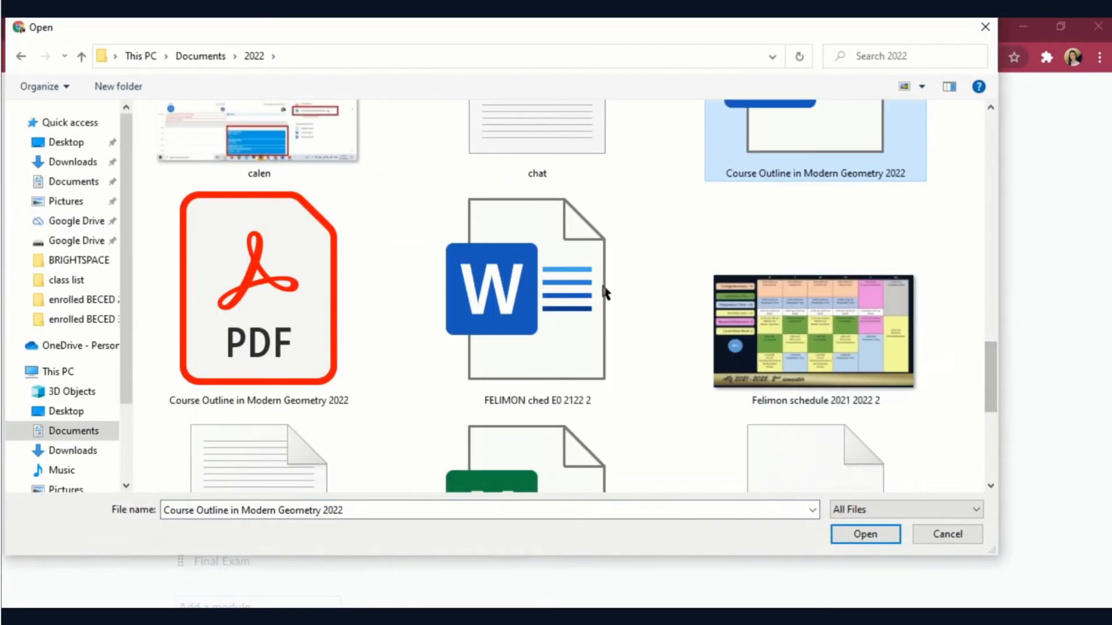
{"action": "left_click", "coordinate": [316, 307]}
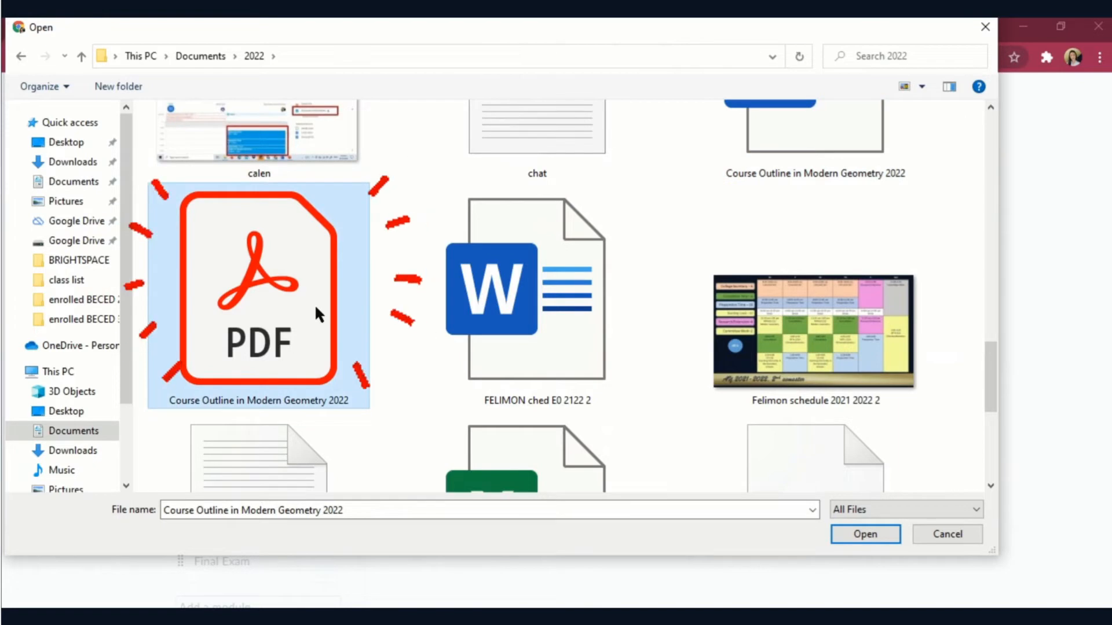
{"action": "left_click", "coordinate": [864, 534]}
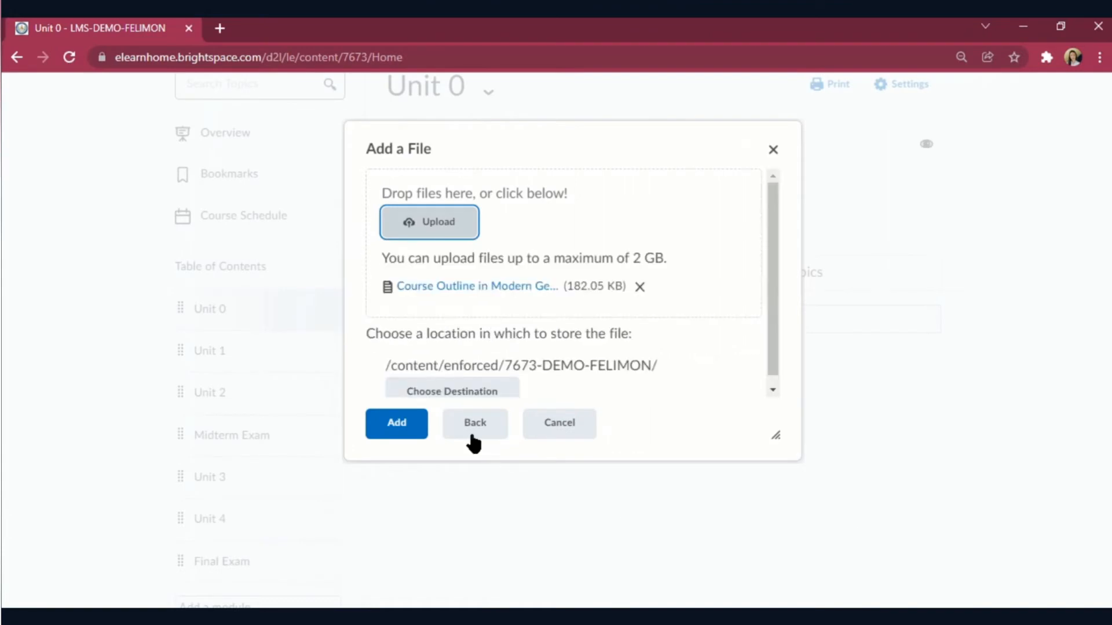
{"action": "left_click", "coordinate": [402, 432]}
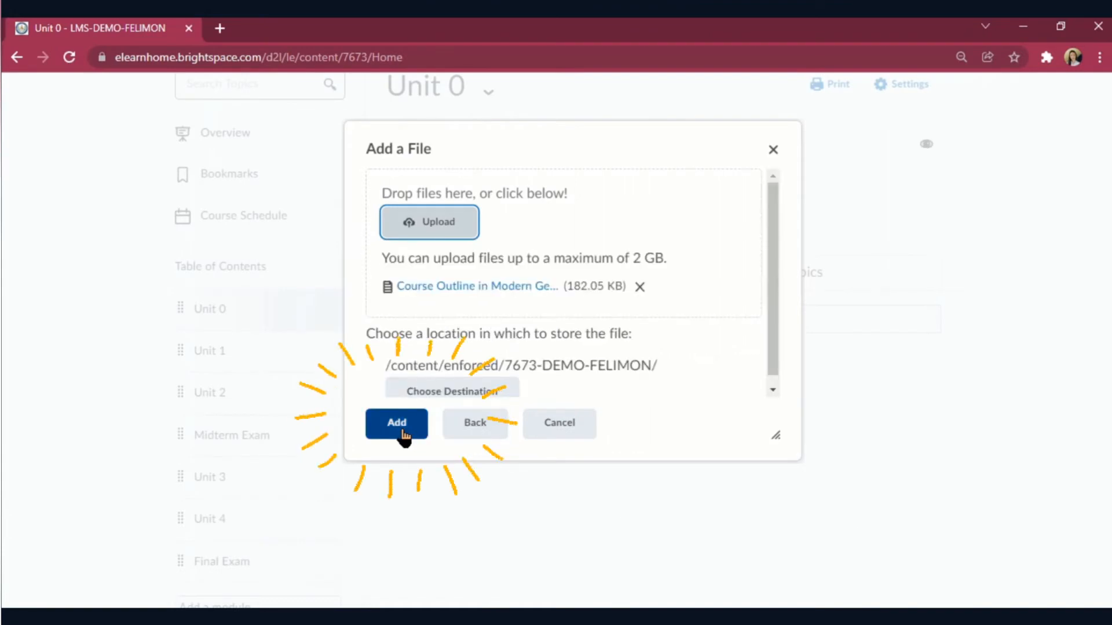
{"action": "left_click", "coordinate": [404, 434]}
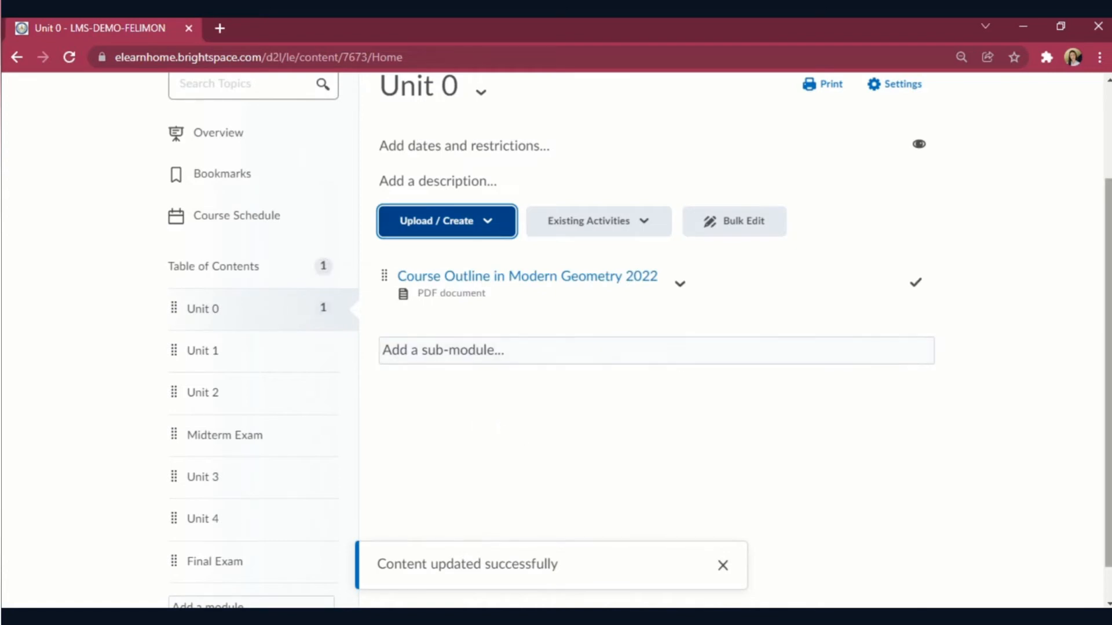
Start a new discussion in the Unit 0 module titled Suggestions for the Improvement of the Course
{"action": "scroll", "coordinate": [639, 341], "scroll_direction": "up", "scroll_amount": 3}
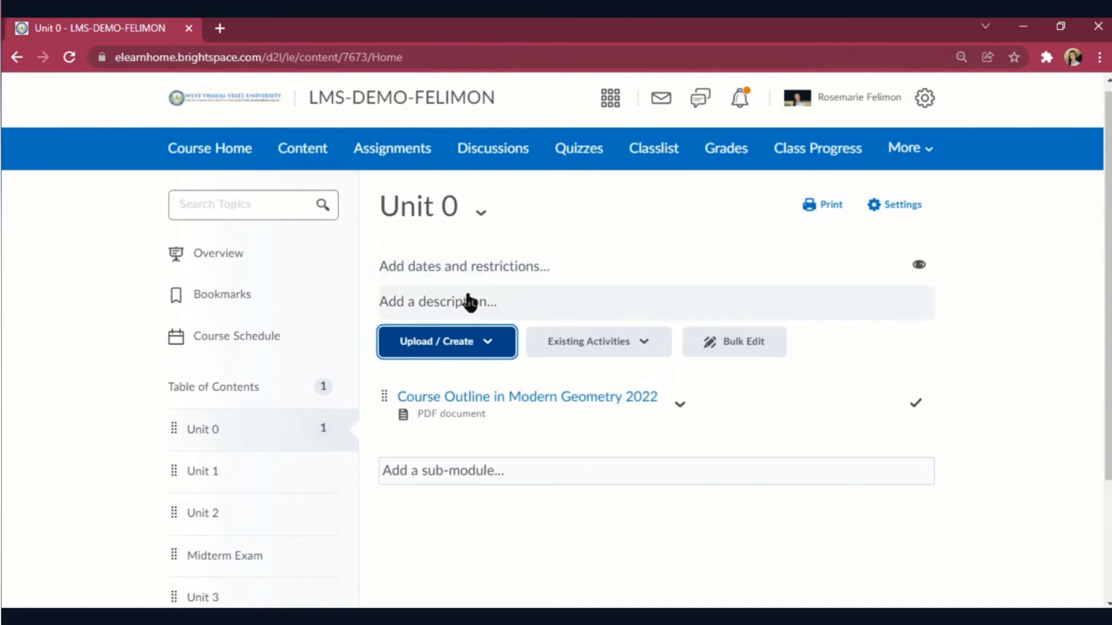
{"action": "left_click", "coordinate": [462, 346]}
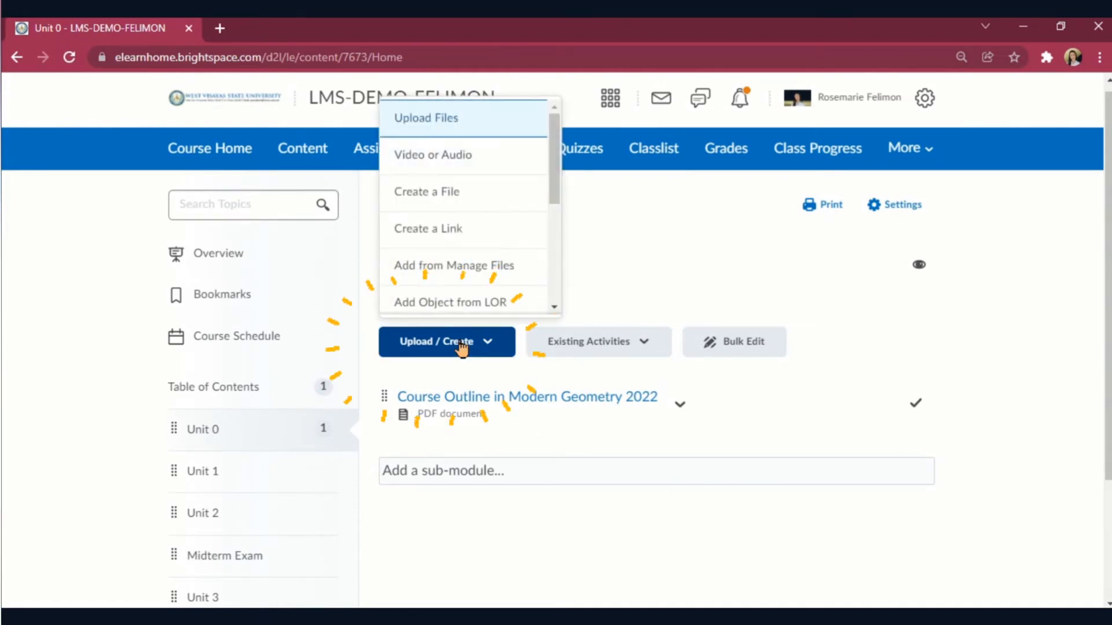
{"action": "left_click_drag", "start_coordinate": [556, 195], "coordinate": [554, 291]}
{"action": "left_click", "coordinate": [472, 233]}
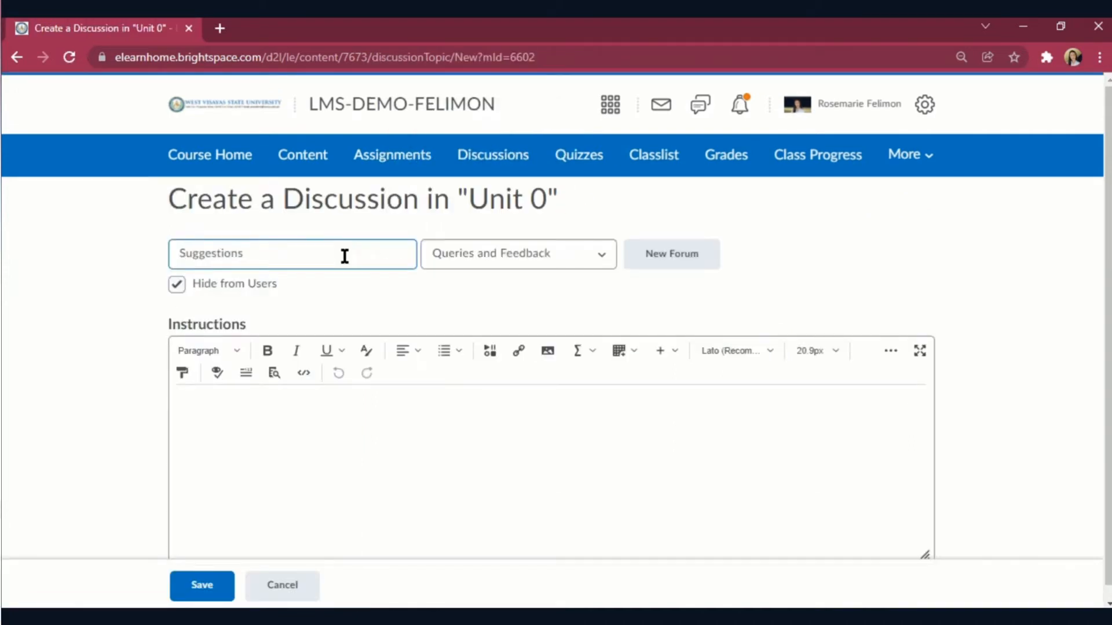
{"action": "type", "text": "for the"}
{"action": "key", "text": "BackSpace"}
{"action": "key", "text": "BackSpace"}
{"action": "key", "text": "BackSpace"}
{"action": "key", "text": "BackSpace"}
{"action": "key", "text": "BackSpace"}
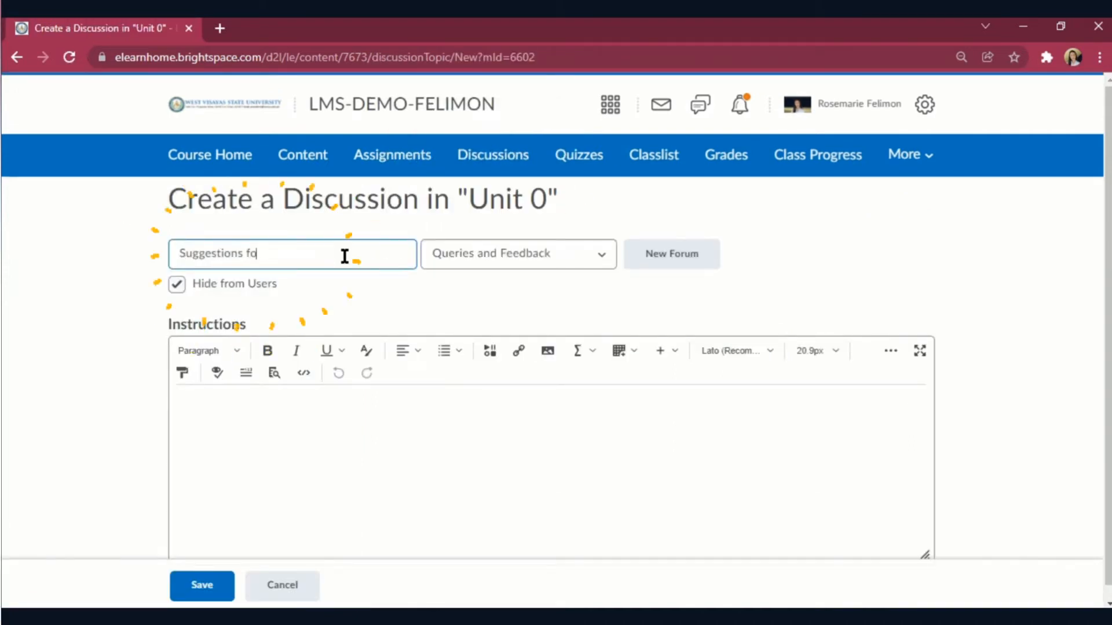
{"action": "type", "text": "r the Improvement of the Course"}
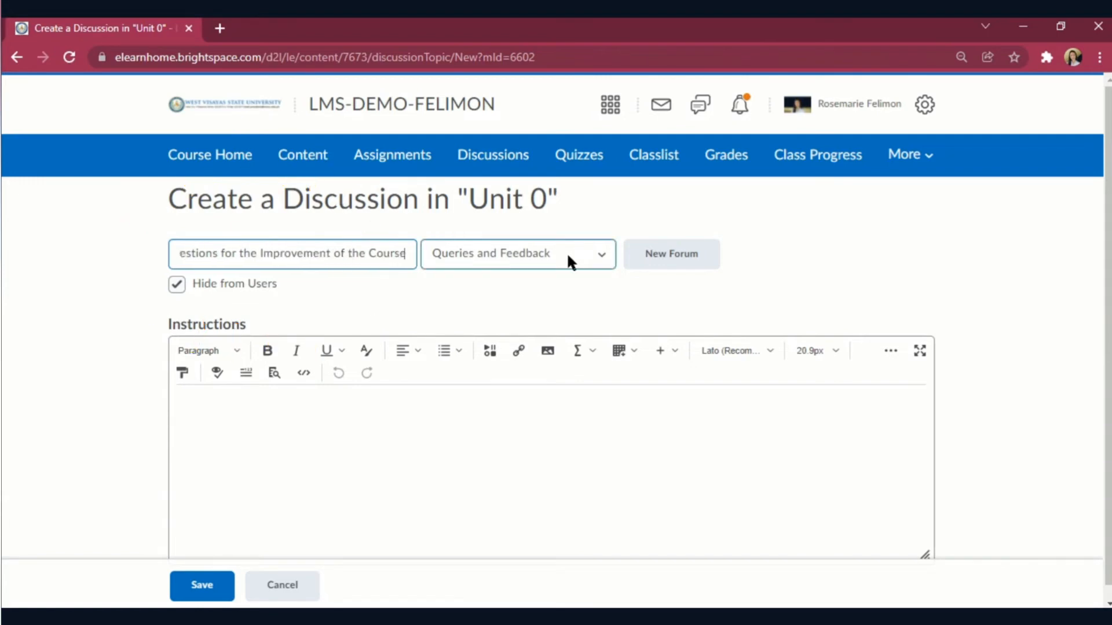
Create a new discussion forum named Suggestions and assign the discussion to it
{"action": "left_click", "coordinate": [568, 258]}
{"action": "left_click", "coordinate": [569, 258]}
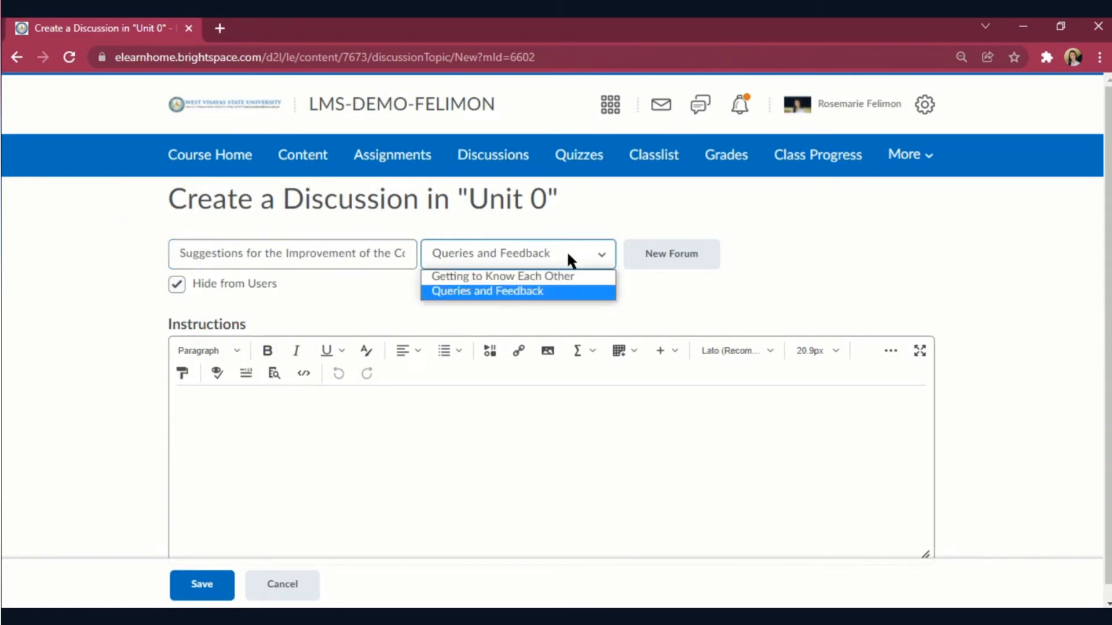
{"action": "left_click", "coordinate": [568, 255]}
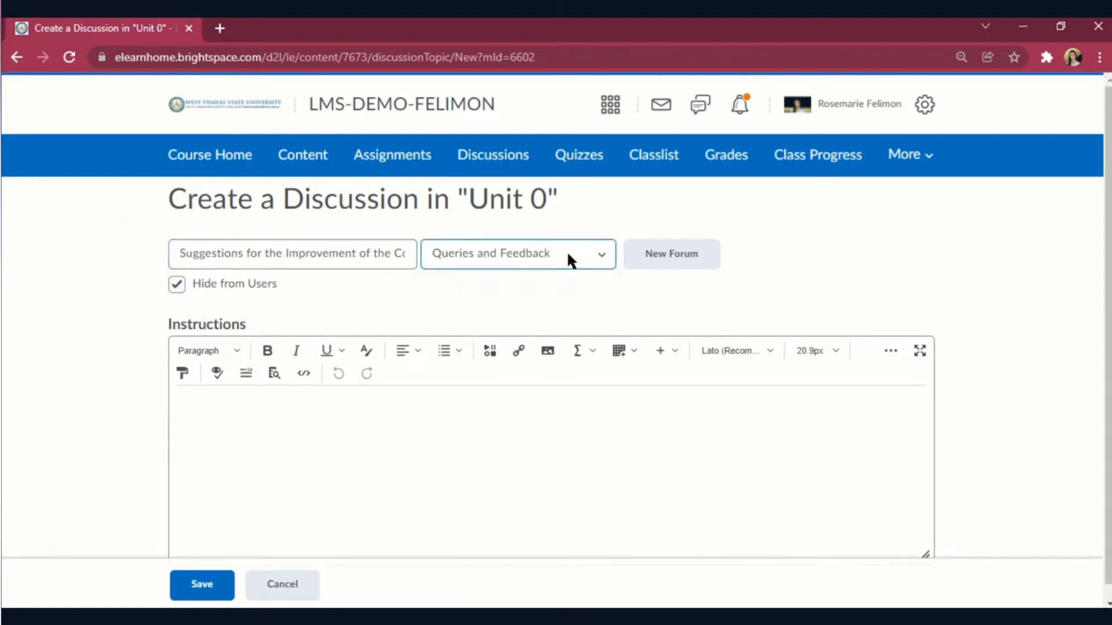
{"action": "left_click", "coordinate": [661, 263]}
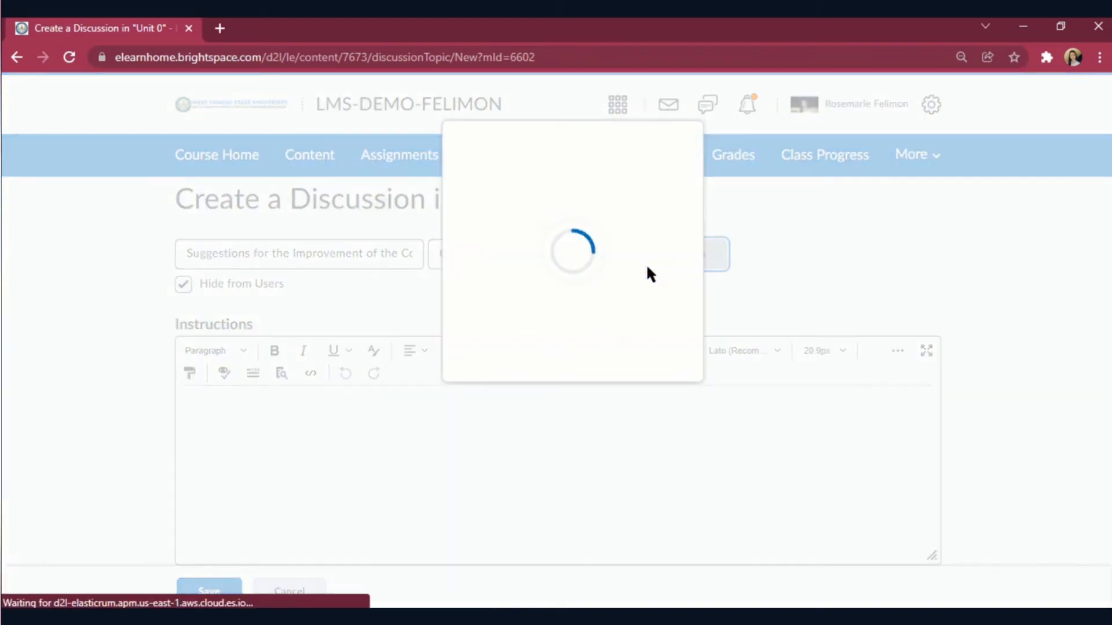
{"action": "type", "text": "Suggestions"}
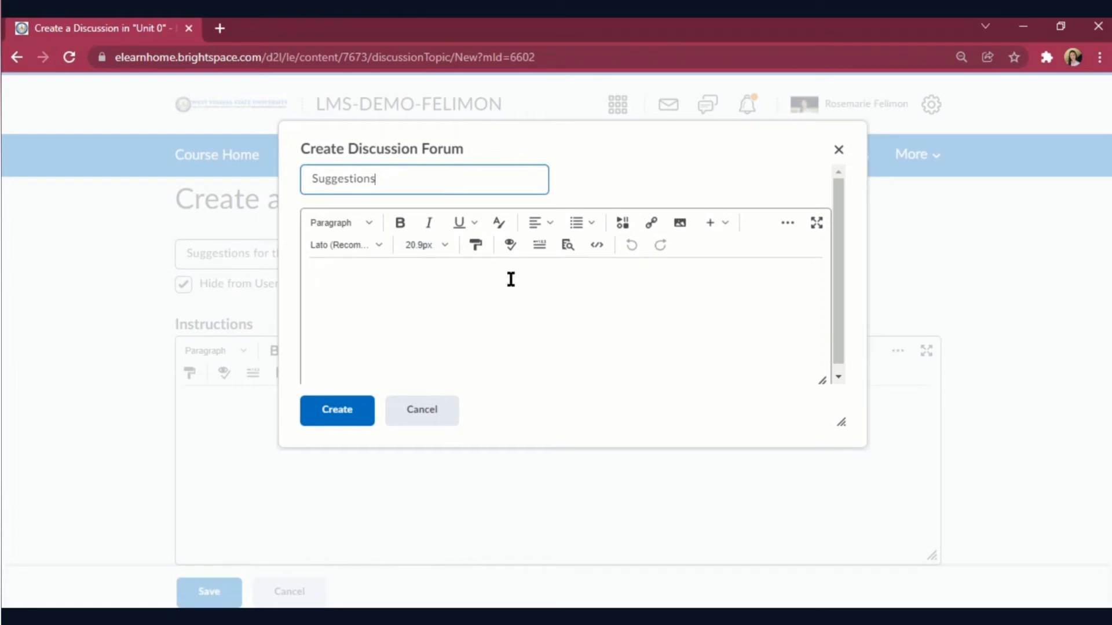
{"action": "left_click", "coordinate": [342, 425]}
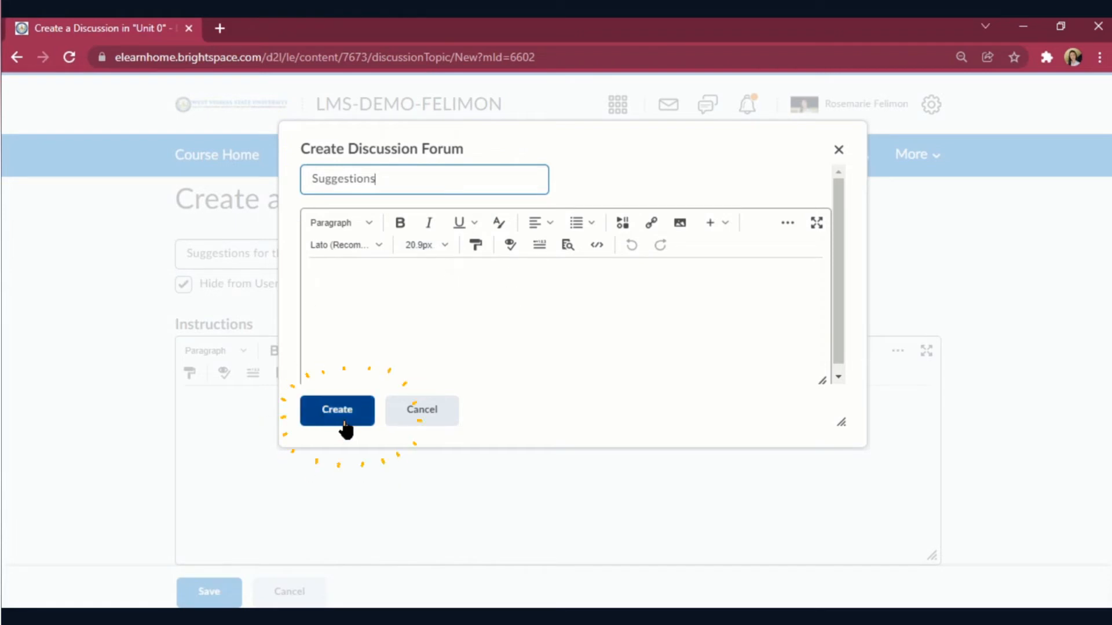
{"action": "left_click", "coordinate": [345, 427]}
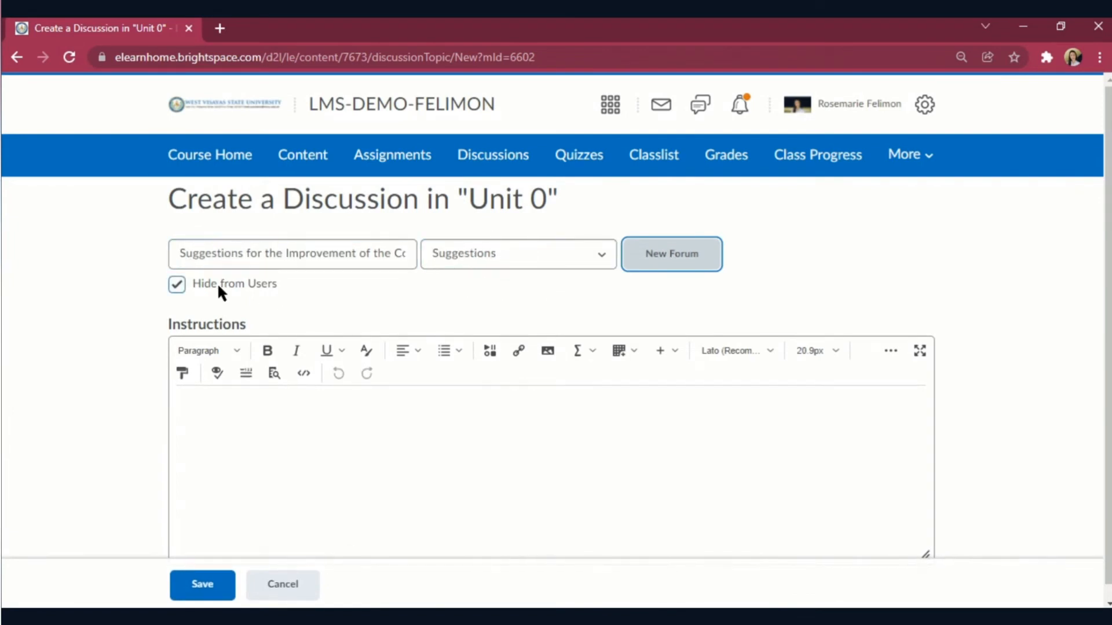
Enter the instructions "Read the course outline, and post your suggestions for the improvement of the course." and save the discussion
{"action": "left_click", "coordinate": [278, 429]}
{"action": "type", "text": "P"}
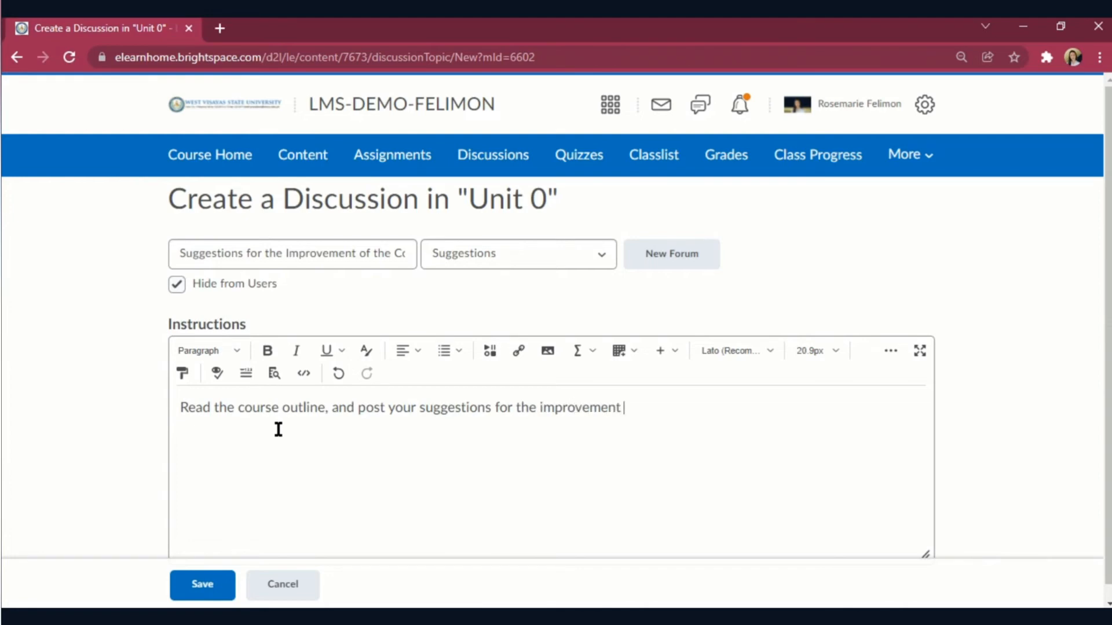
{"action": "left_click", "coordinate": [204, 587]}
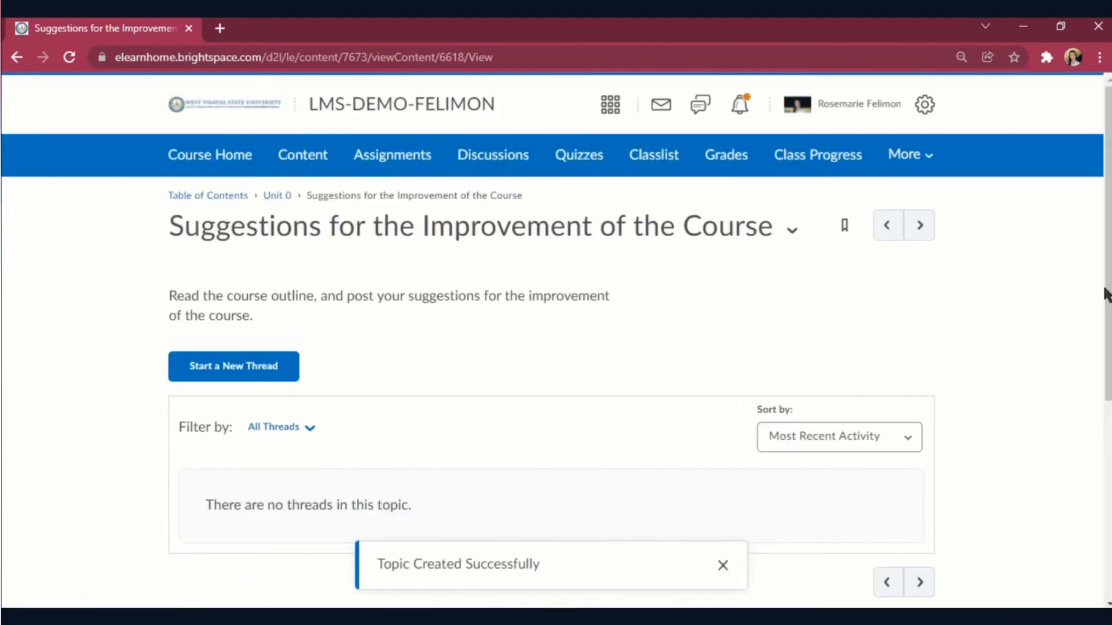
Make the new discussion topic visible to users, review its activity options, and return to the course content
{"action": "left_click_drag", "start_coordinate": [1107, 290], "coordinate": [1086, 426]}
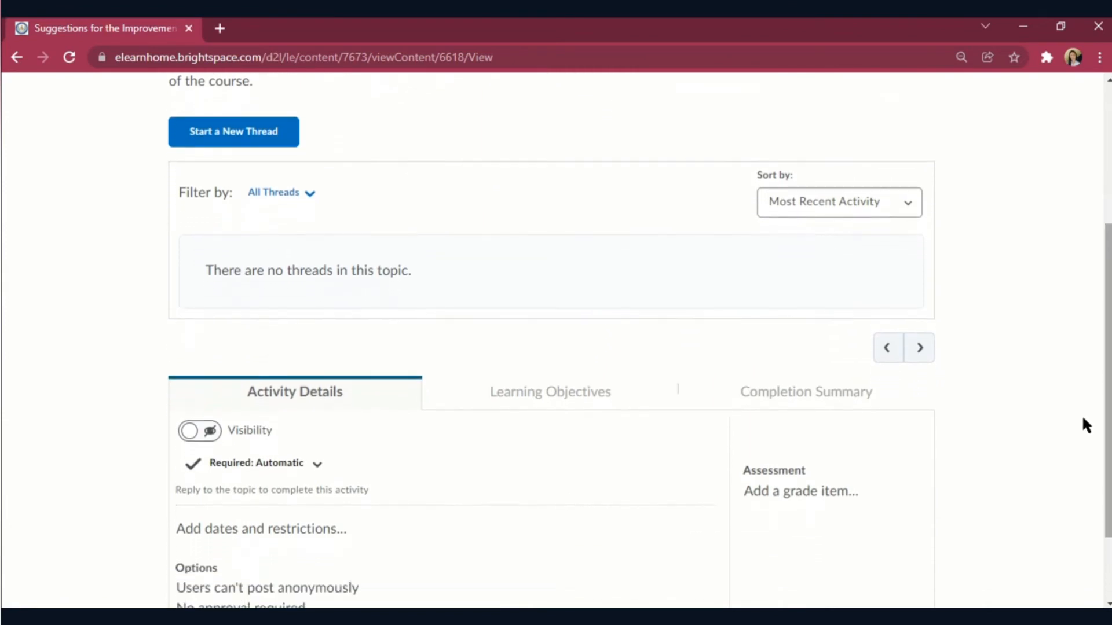
{"action": "left_click", "coordinate": [197, 433]}
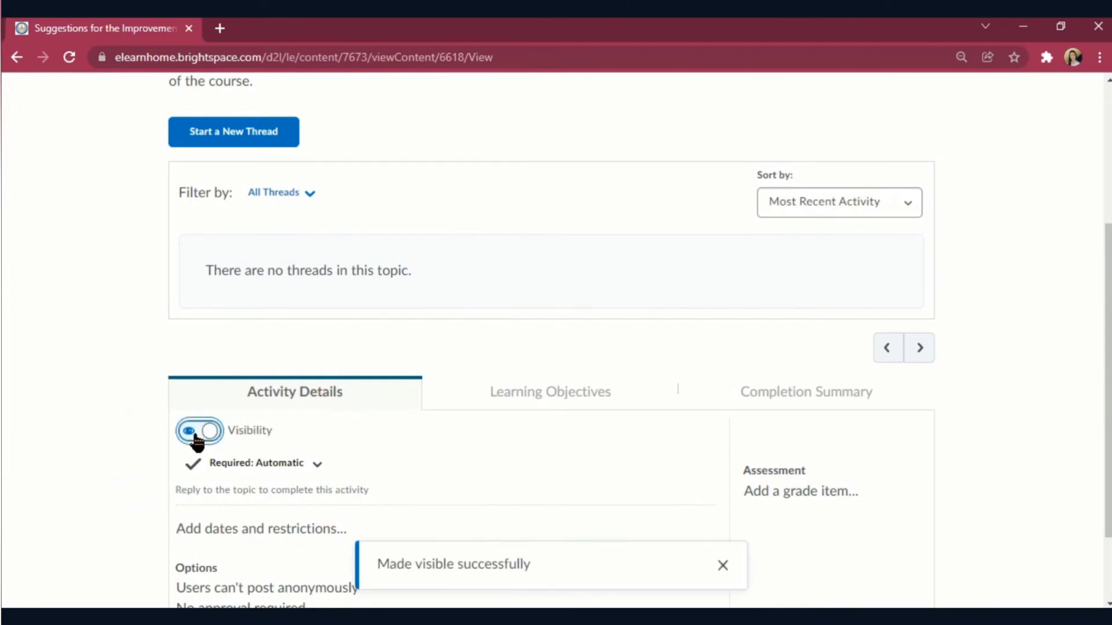
{"action": "left_click_drag", "start_coordinate": [1108, 350], "coordinate": [1106, 439]}
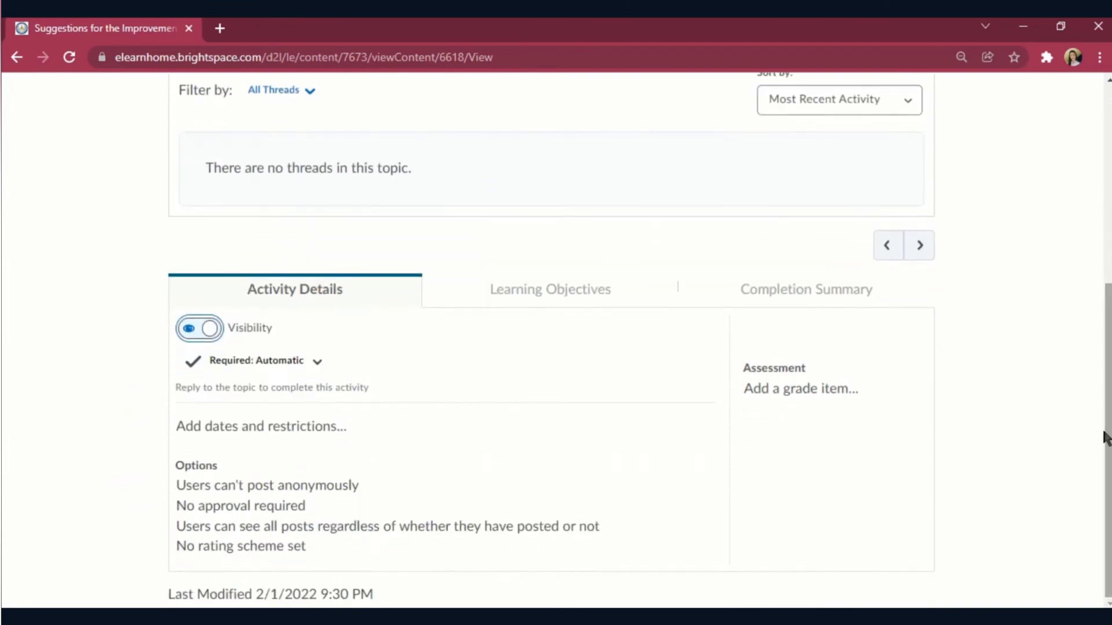
{"action": "left_click_drag", "start_coordinate": [1108, 400], "coordinate": [1109, 197]}
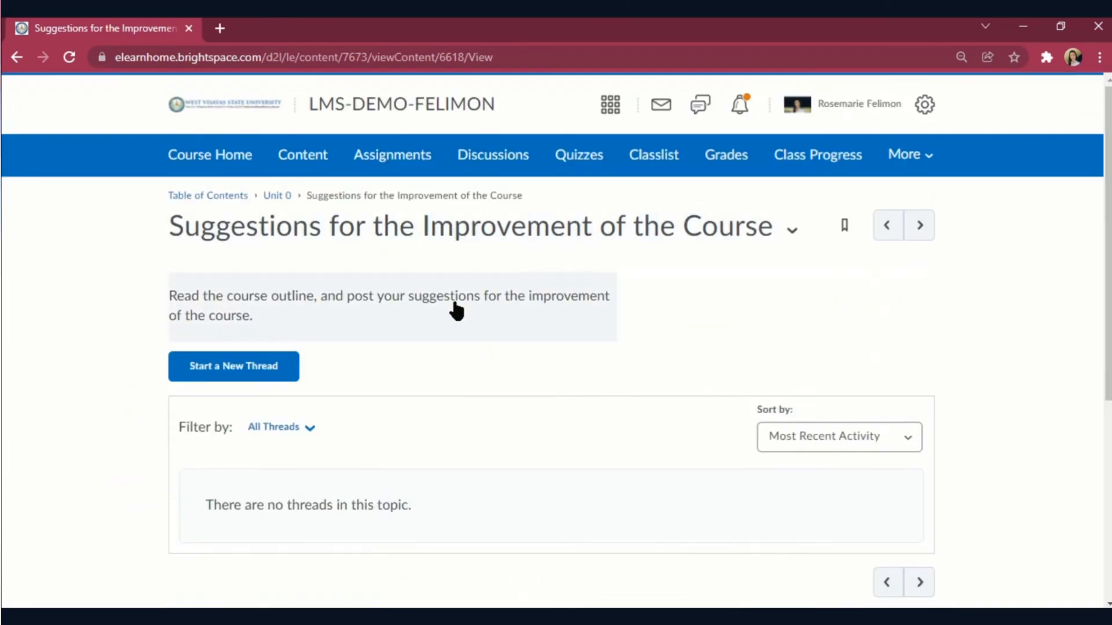
{"action": "left_click", "coordinate": [313, 155]}
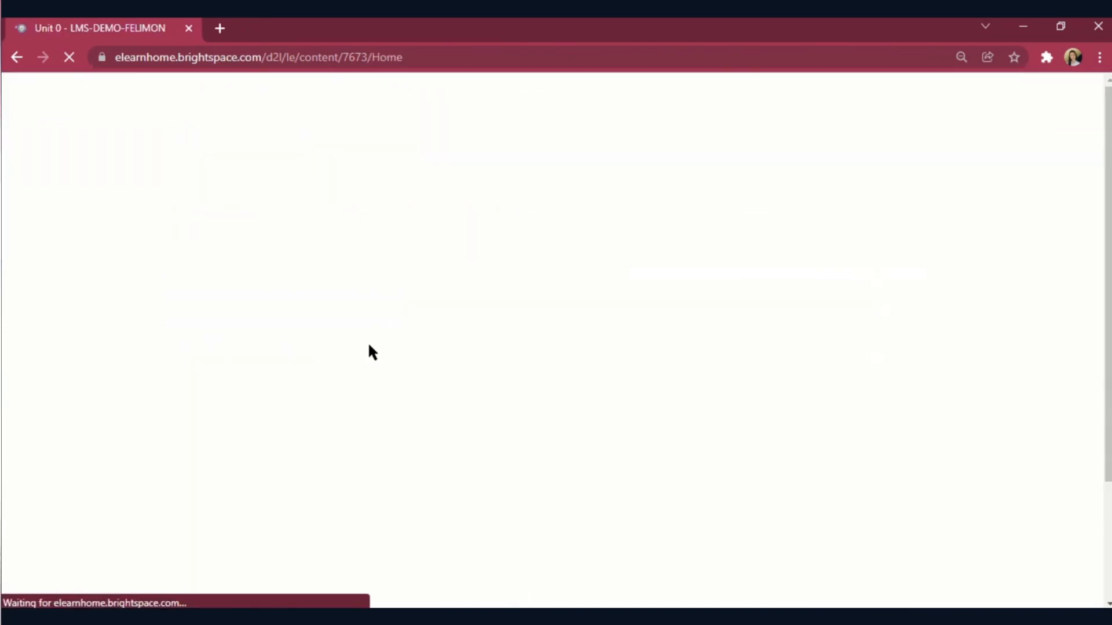
Add a sub-module named Materials to the Unit 3 module
{"action": "left_click_drag", "start_coordinate": [1107, 236], "coordinate": [1106, 304]}
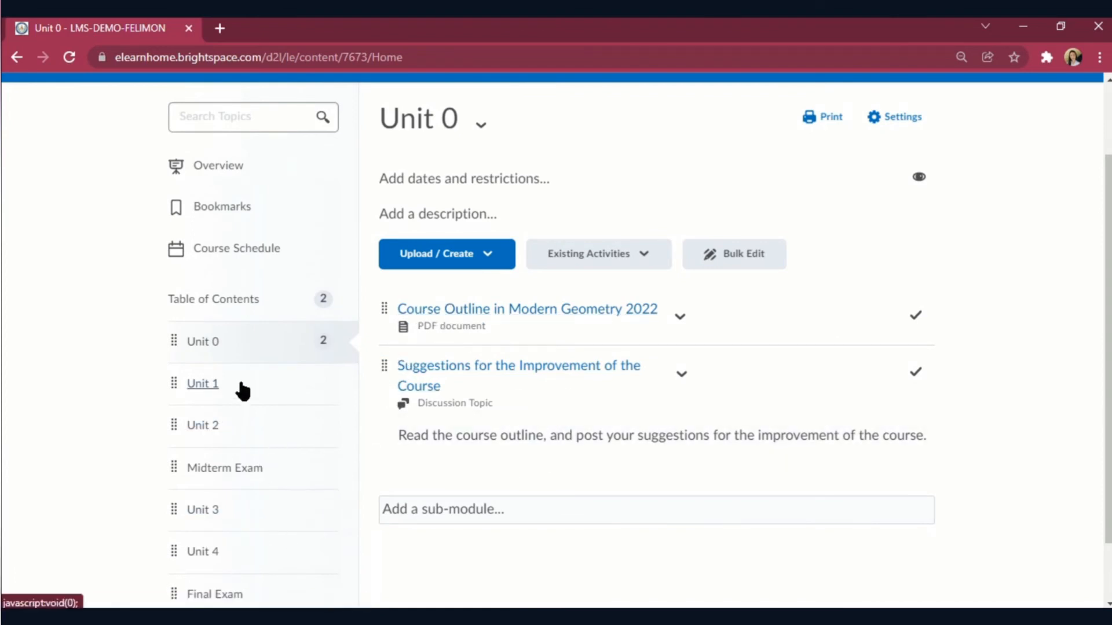
{"action": "left_click", "coordinate": [200, 518]}
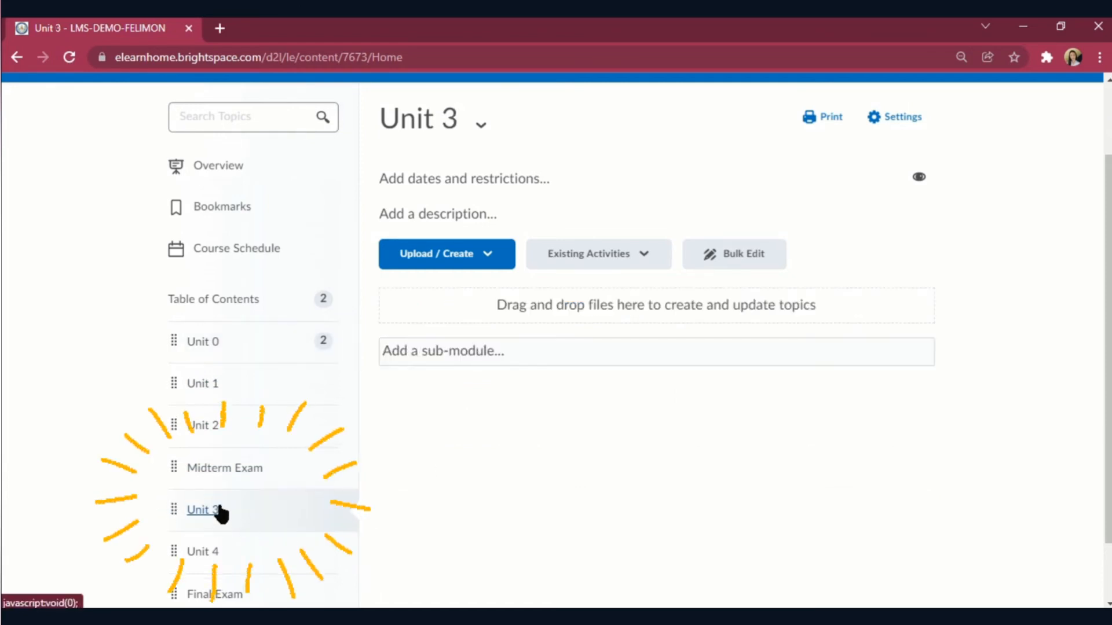
{"action": "left_click", "coordinate": [467, 356]}
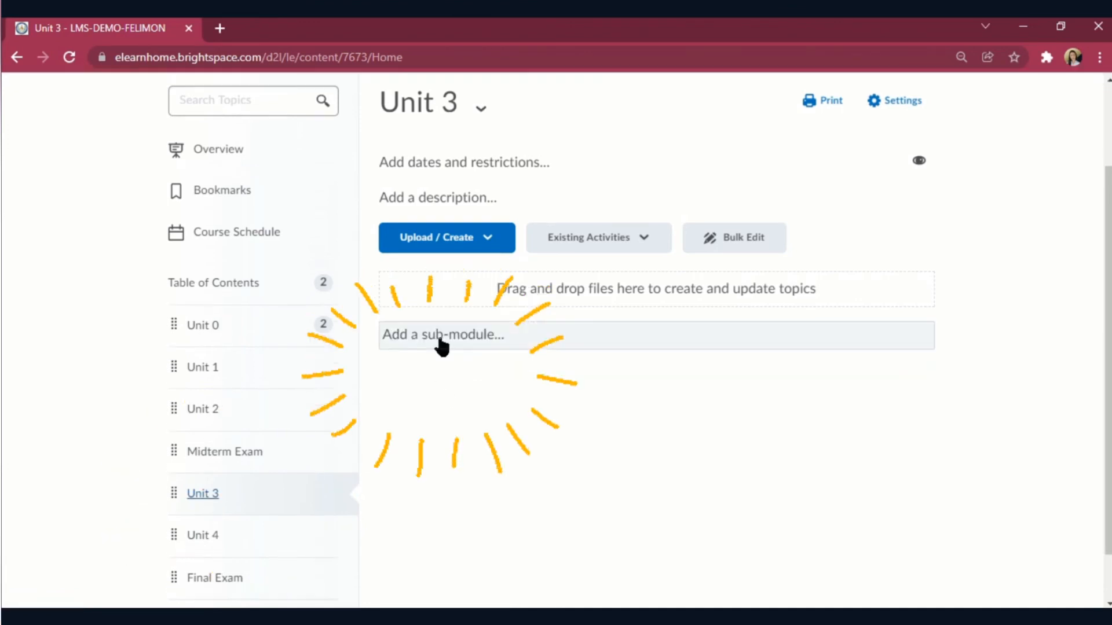
{"action": "left_click", "coordinate": [441, 346]}
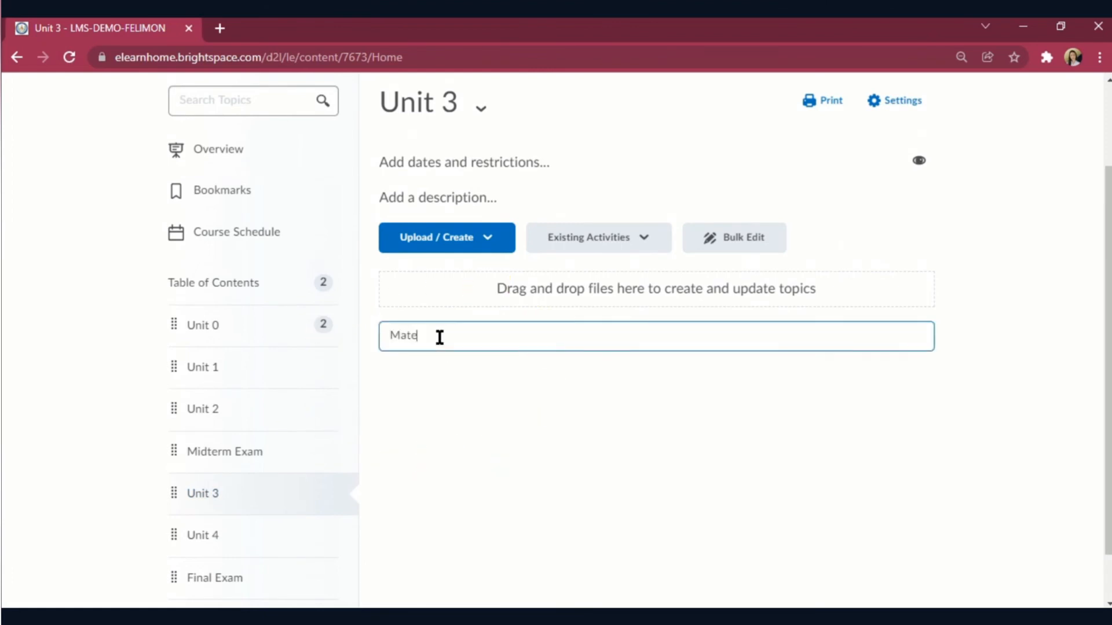
{"action": "key", "text": "Return"}
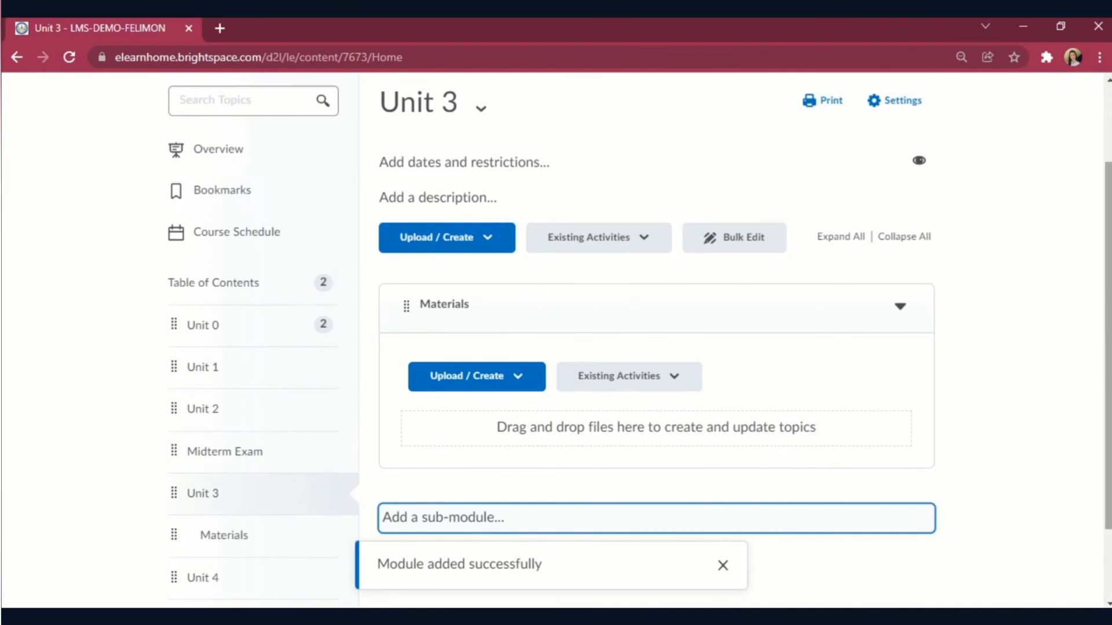
Add a second sub-module named Assignment below Materials in Unit 3
{"action": "left_click_drag", "start_coordinate": [1109, 291], "coordinate": [1109, 349]}
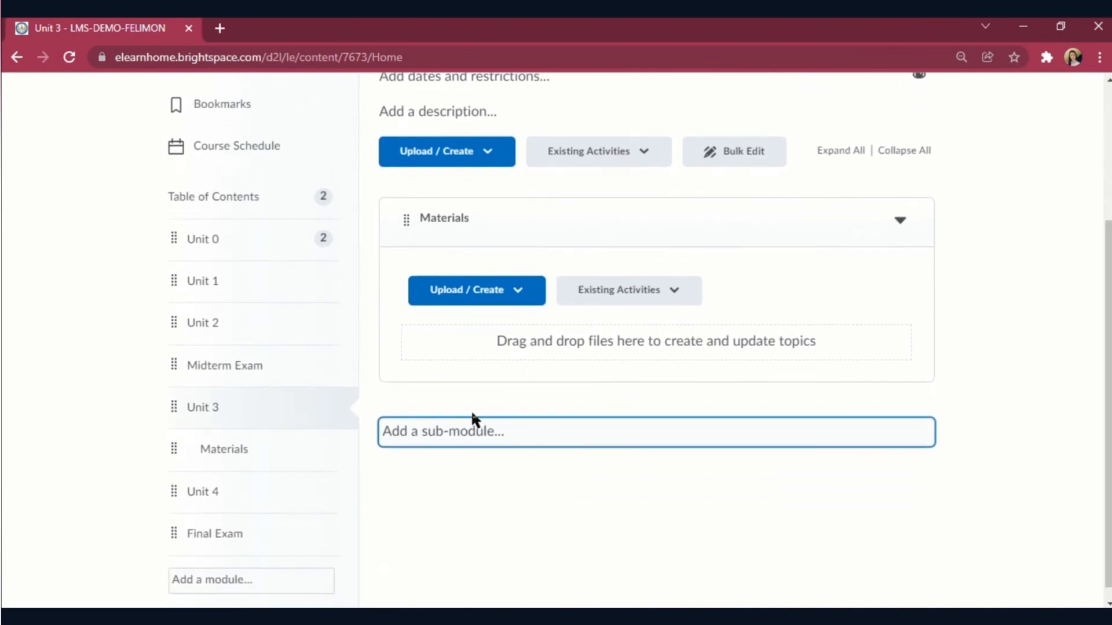
{"action": "left_click", "coordinate": [418, 442]}
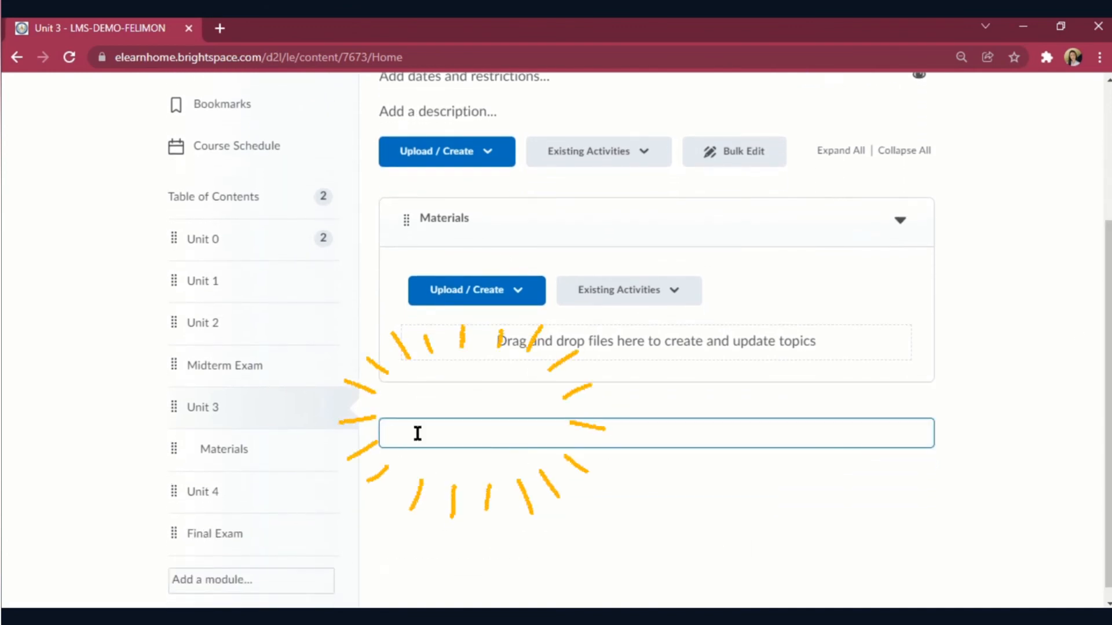
{"action": "type", "text": "Assignment"}
{"action": "key", "text": "Return"}
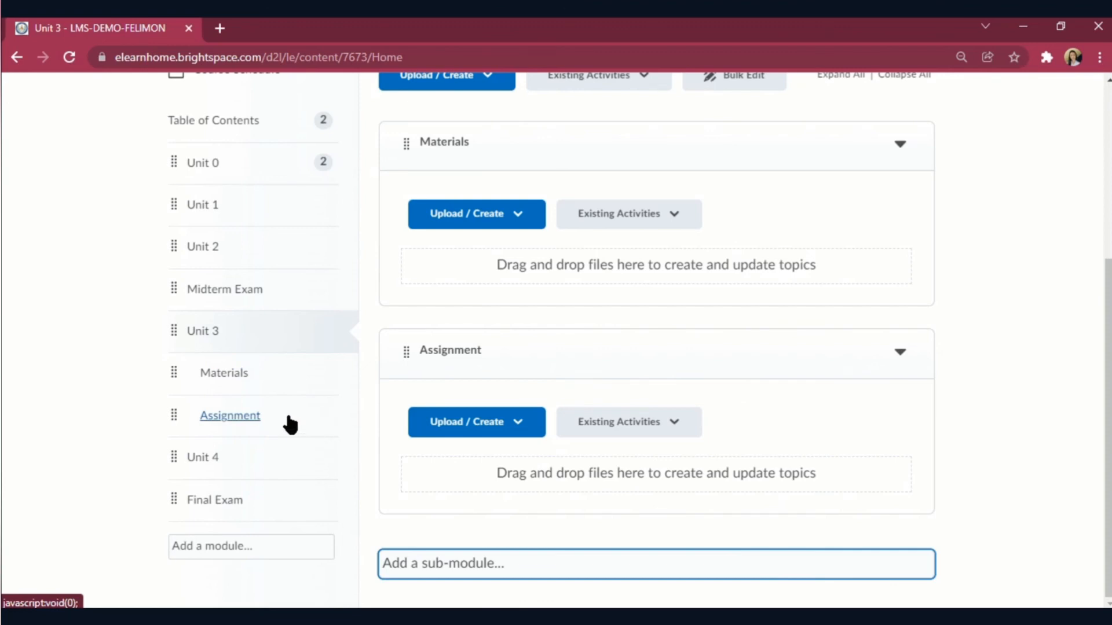
Open the Materials sub-module, hide it from users, and switch it back to visible
{"action": "left_click", "coordinate": [225, 376]}
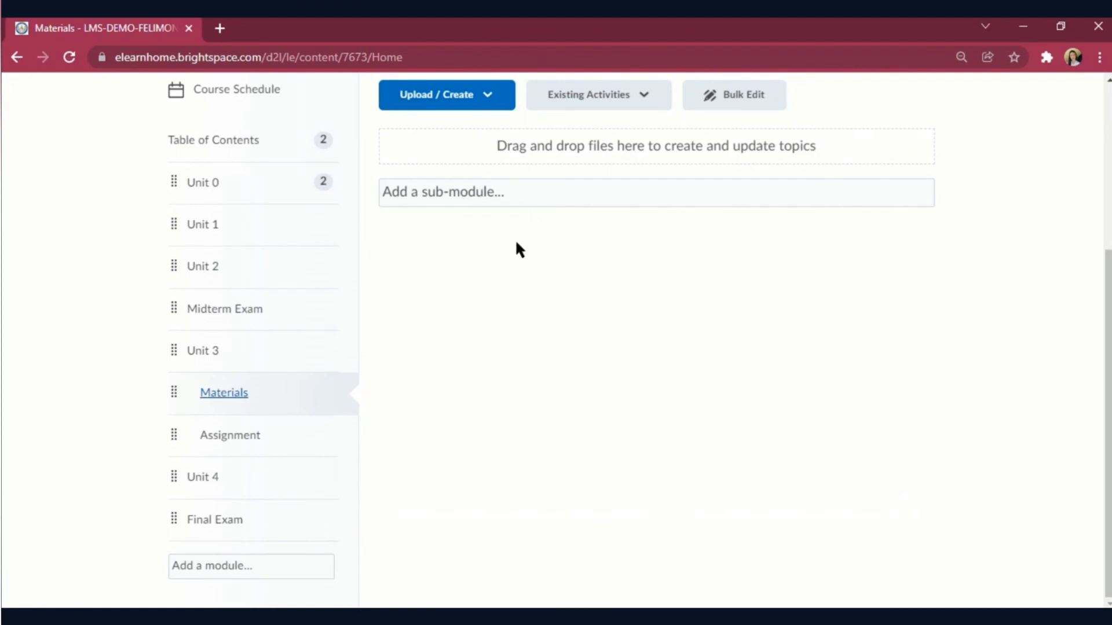
{"action": "left_click_drag", "start_coordinate": [1108, 348], "coordinate": [1109, 93]}
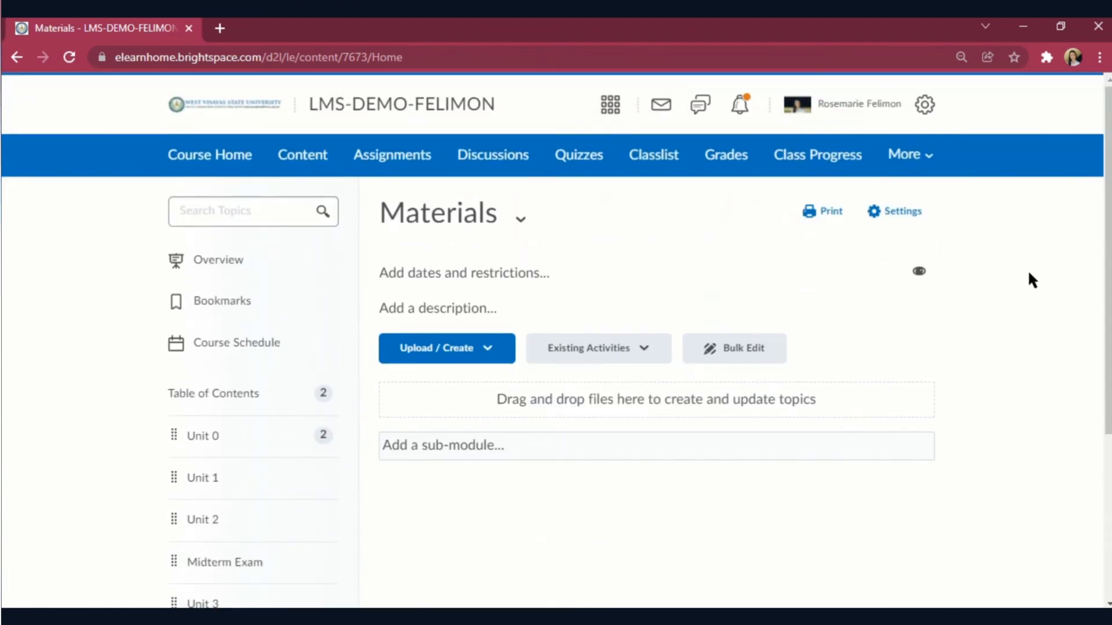
{"action": "left_click", "coordinate": [919, 272]}
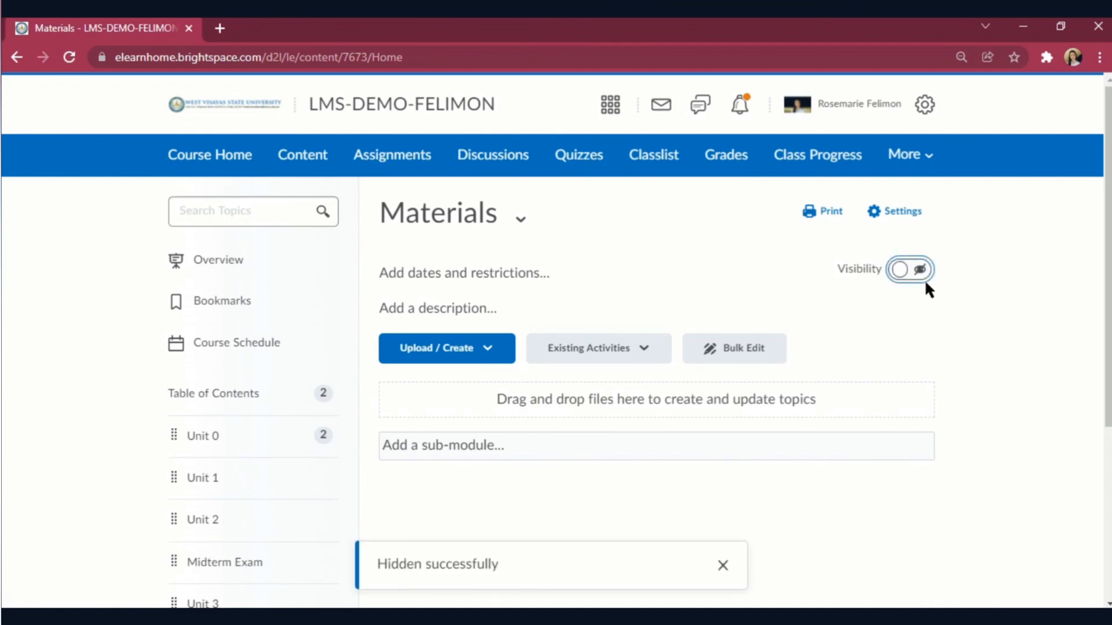
{"action": "left_click", "coordinate": [921, 272]}
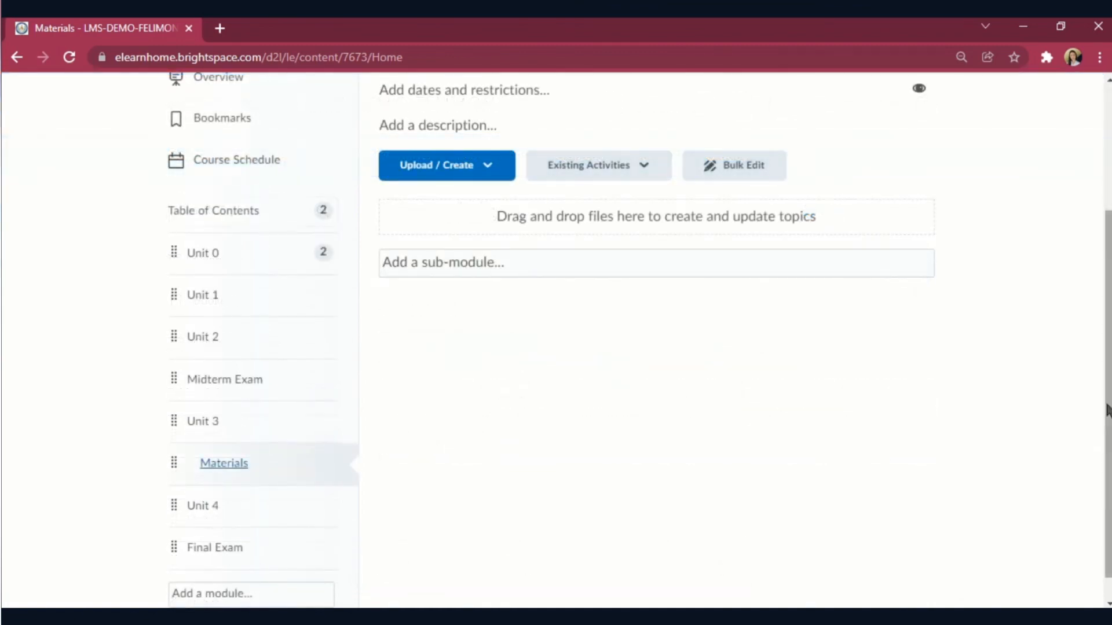
Delete the Materials sub-module from Unit 3
{"action": "left_click_drag", "start_coordinate": [1108, 410], "coordinate": [1108, 328]}
{"action": "left_click", "coordinate": [526, 157]}
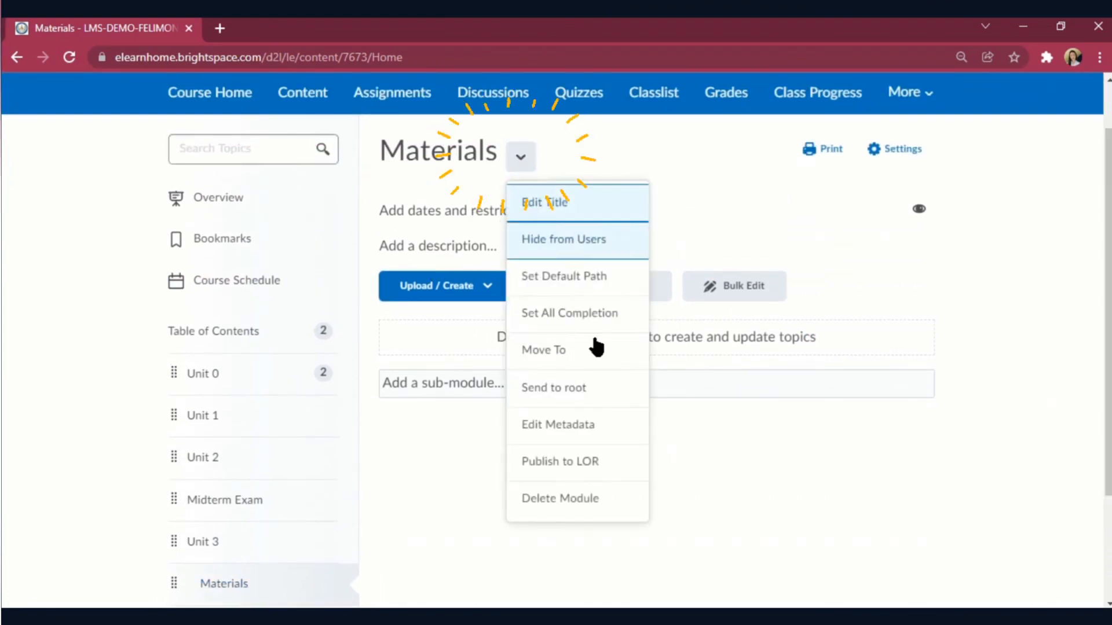
{"action": "left_click", "coordinate": [582, 501]}
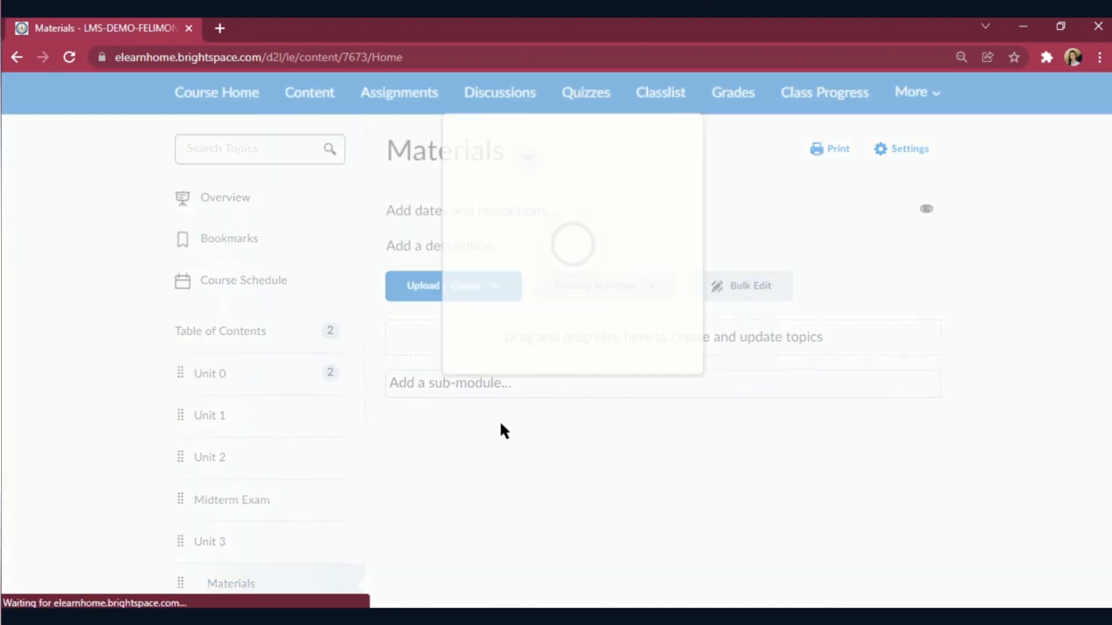
{"action": "left_click", "coordinate": [407, 253]}
{"action": "left_click", "coordinate": [433, 346]}
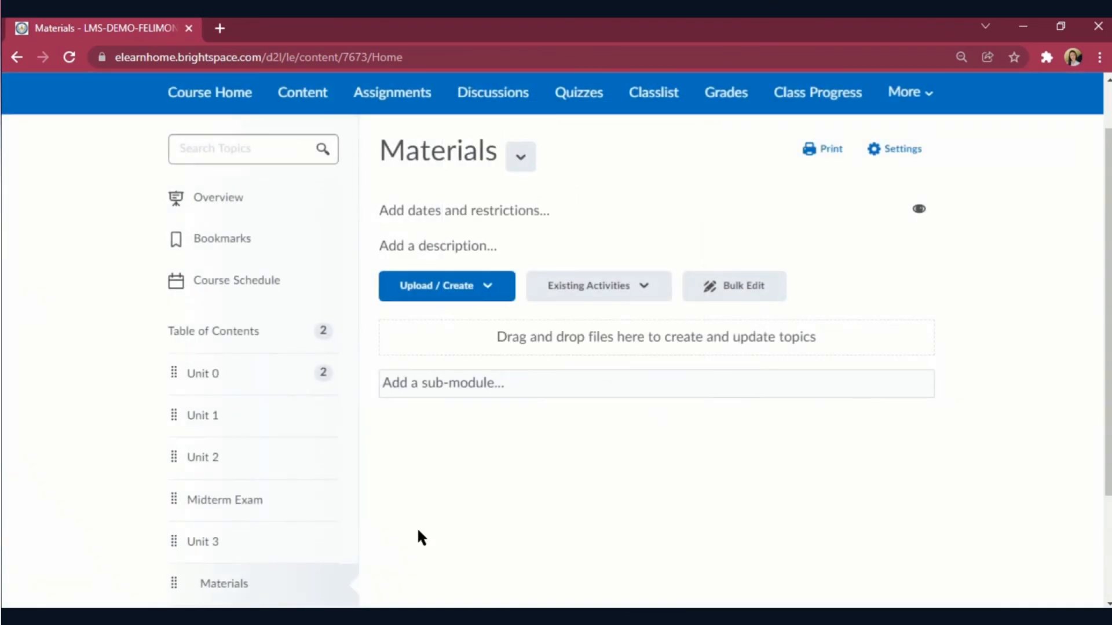
{"action": "scroll", "coordinate": [657, 406], "scroll_direction": "down", "scroll_amount": 3}
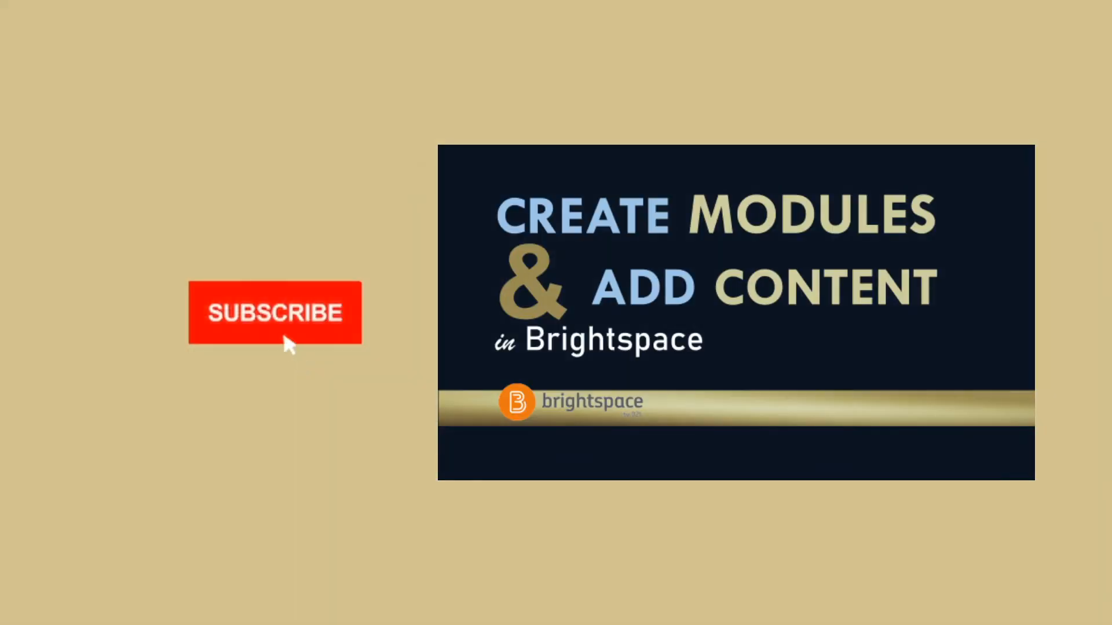